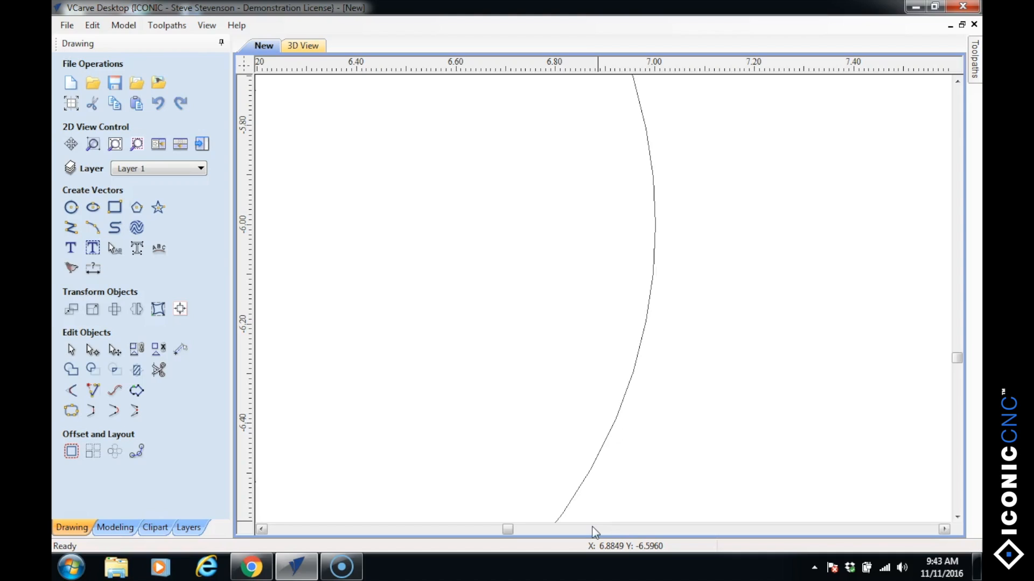
# Resize the circle to 12 inches wide and high, keeping the proportions linked and the anchor at its centre
pyautogui.scroll(-4, 655, 464)
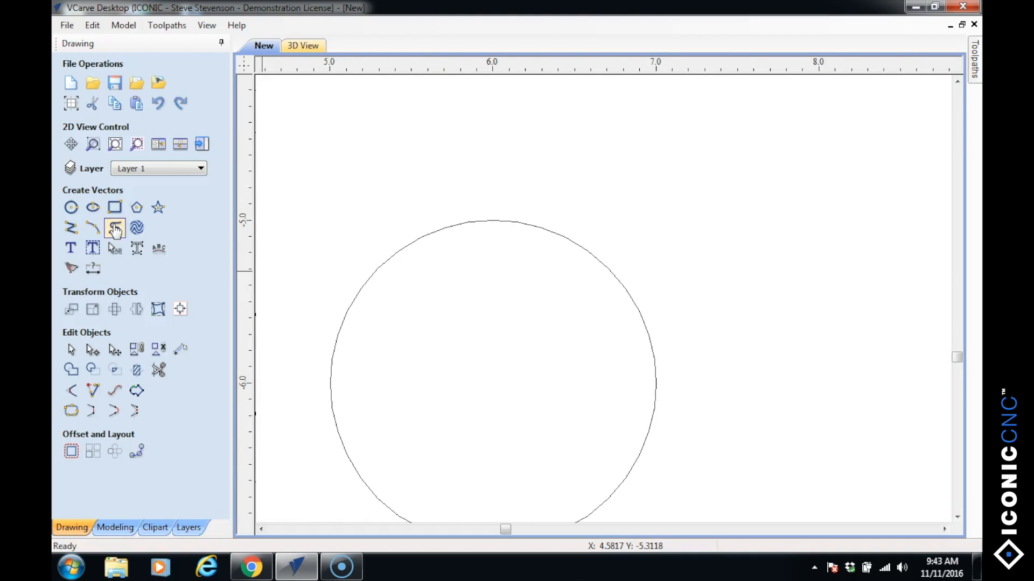
pyautogui.click(350, 307)
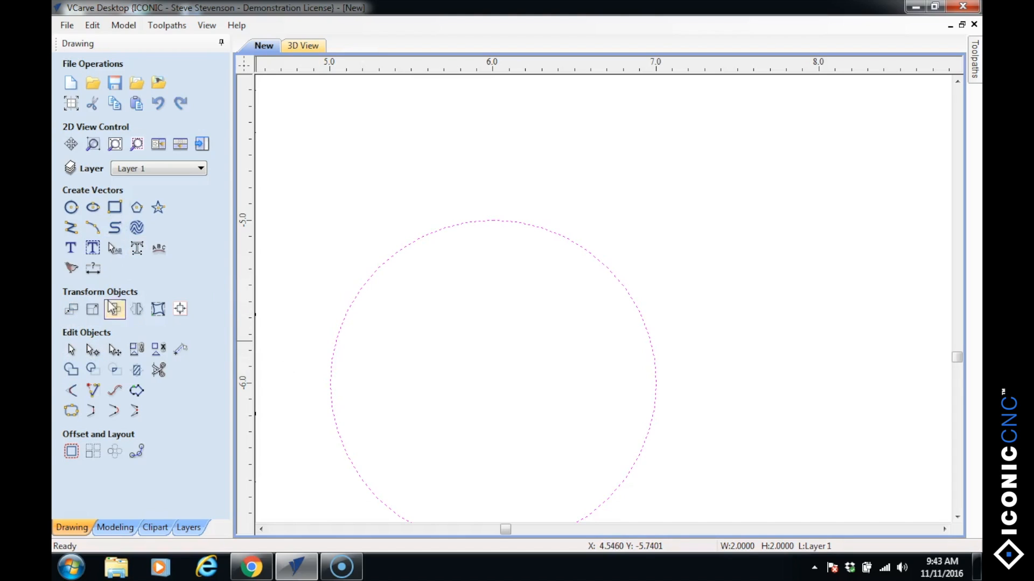
pyautogui.click(91, 309)
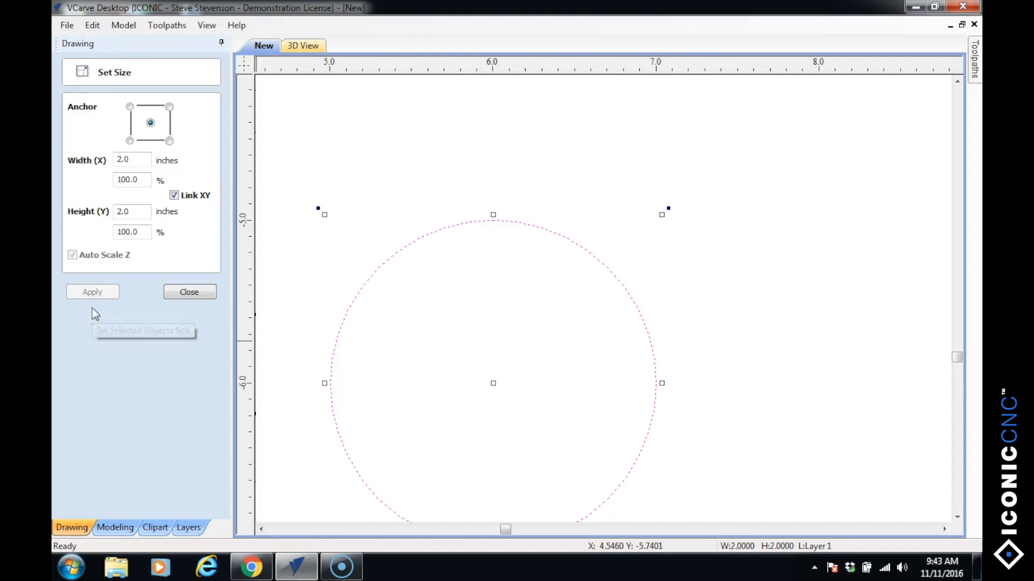
pyautogui.doubleClick(126, 159)
pyautogui.write('12')
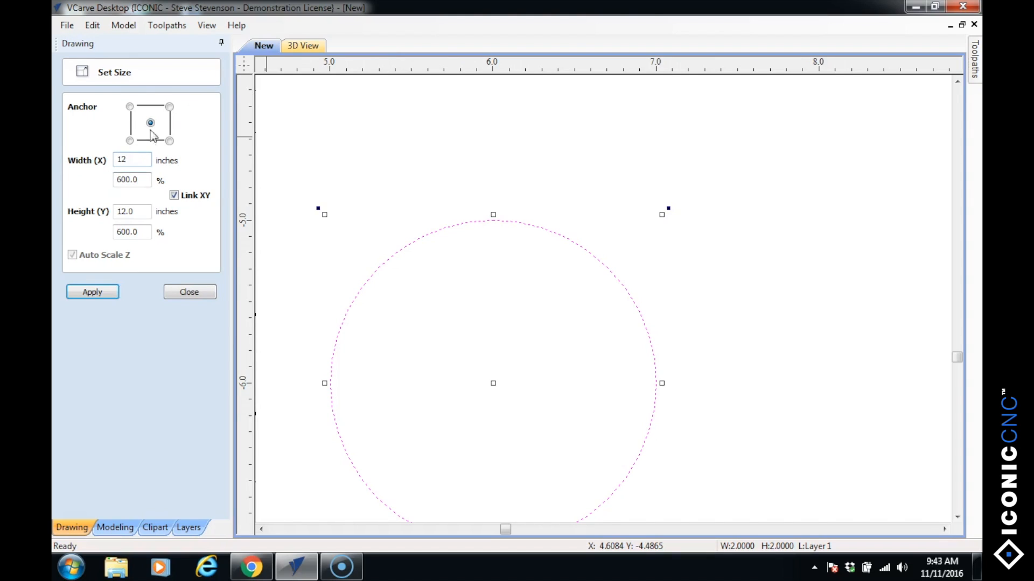
pyautogui.click(103, 292)
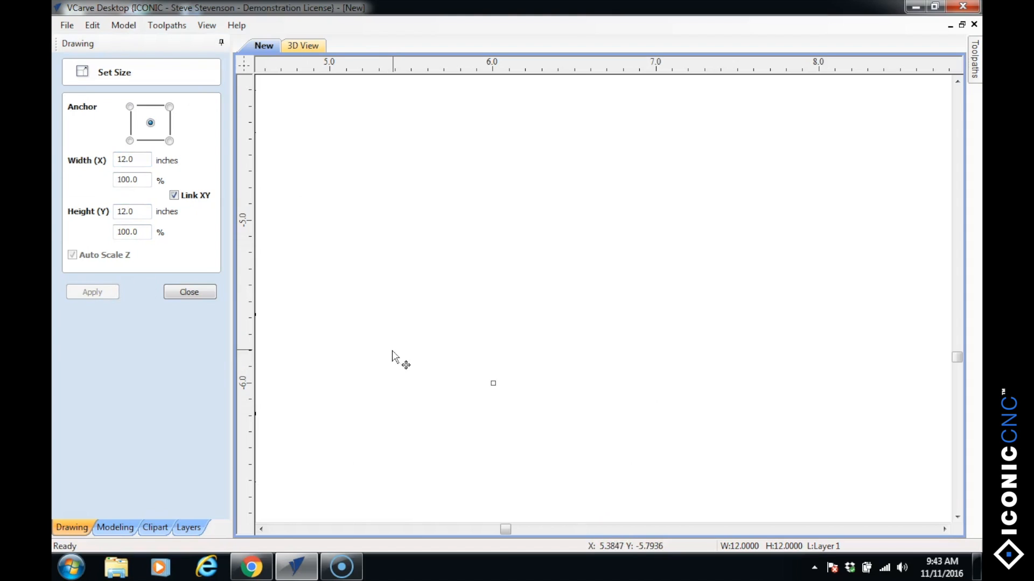
pyautogui.click(188, 292)
# Examine the enlarged circle's edge up close and its overall size against the material boundary
pyautogui.scroll(-6, 536, 335)
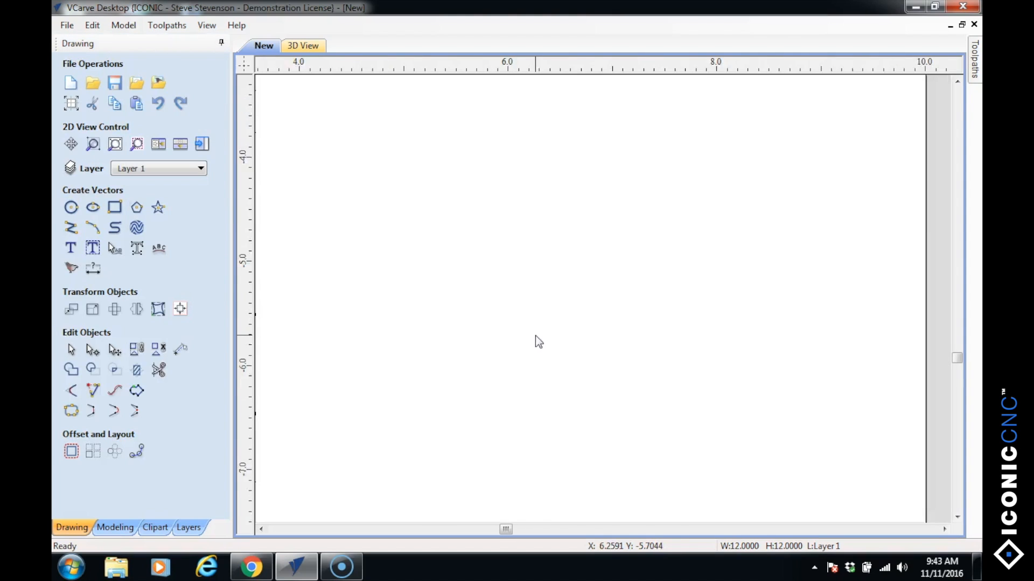
pyautogui.scroll(5, 768, 334)
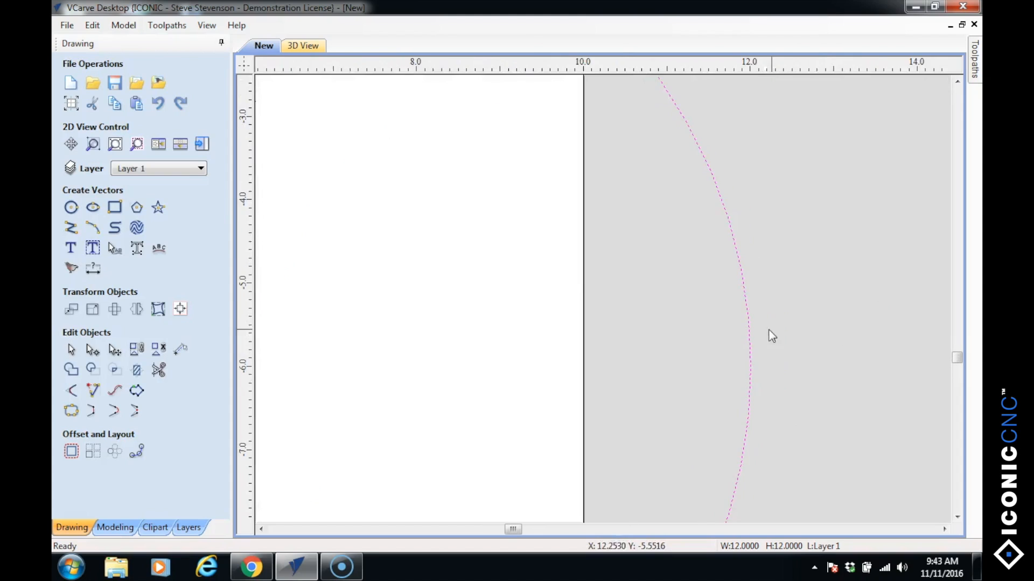
pyautogui.click(665, 339)
pyautogui.scroll(1, 751, 326)
pyautogui.scroll(3, 739, 325)
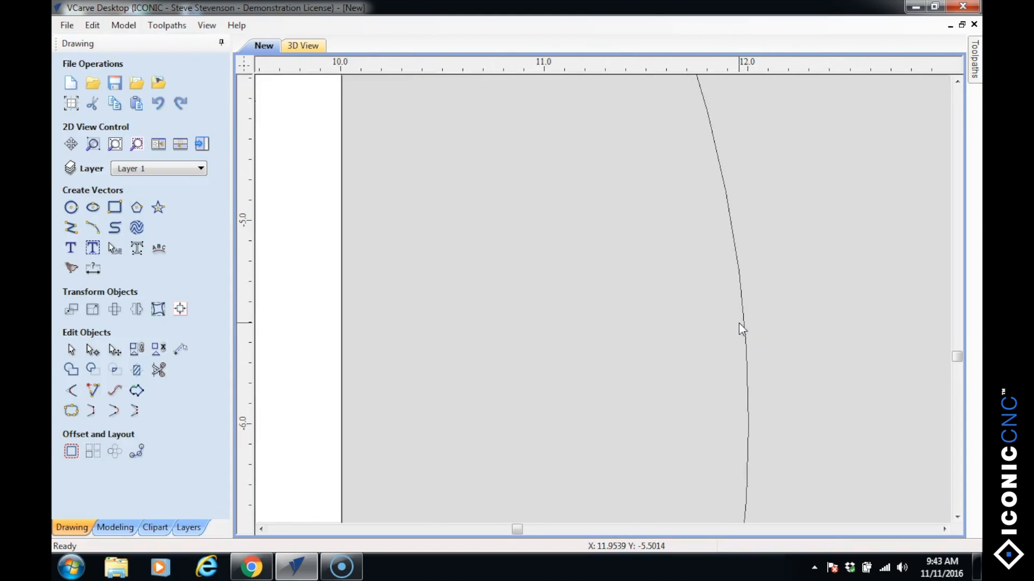
pyautogui.scroll(-2, 715, 352)
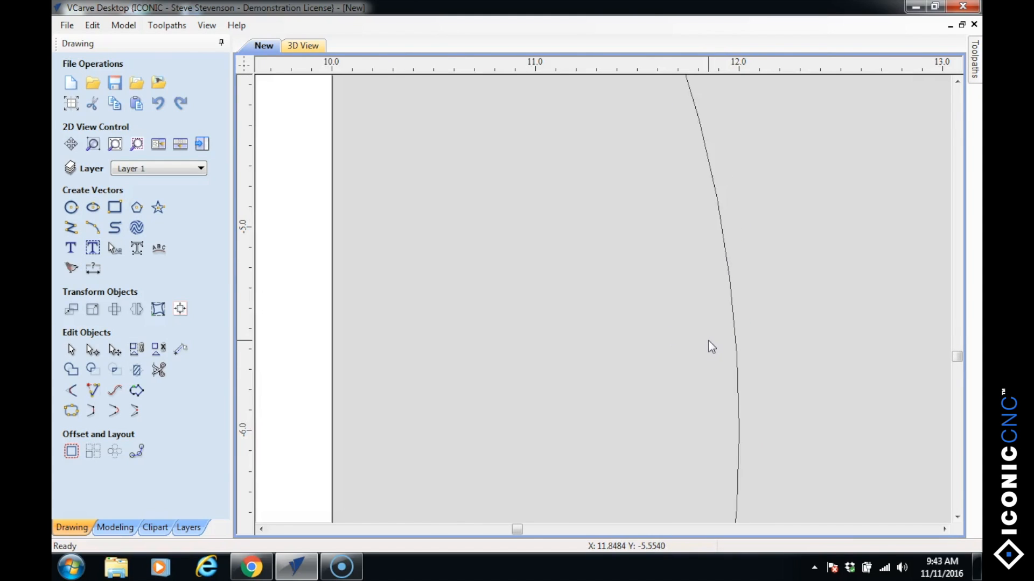
pyautogui.scroll(-4, 710, 342)
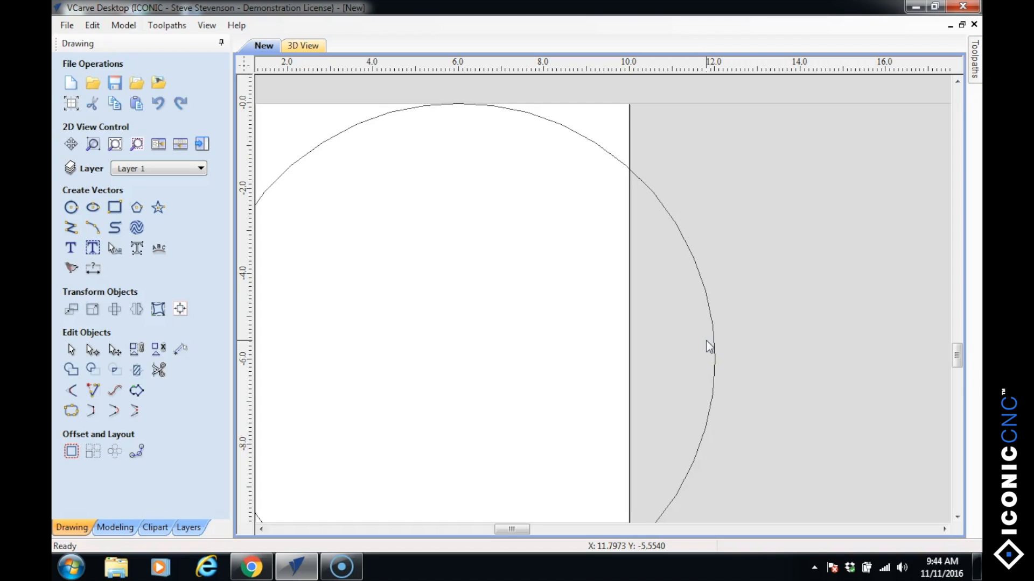
pyautogui.scroll(-2, 638, 323)
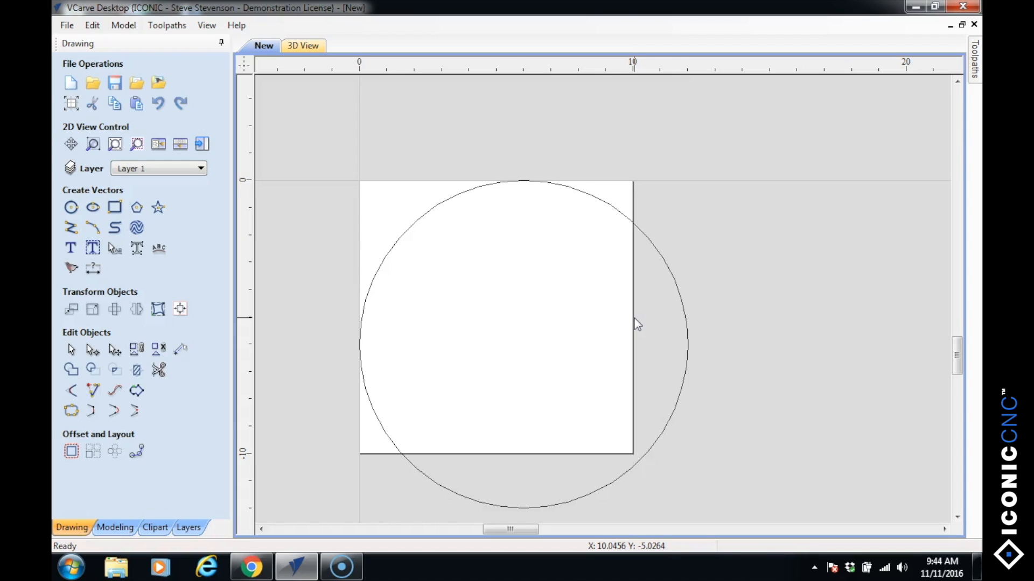
# Close the current drawing without saving the changes
pyautogui.click(413, 227)
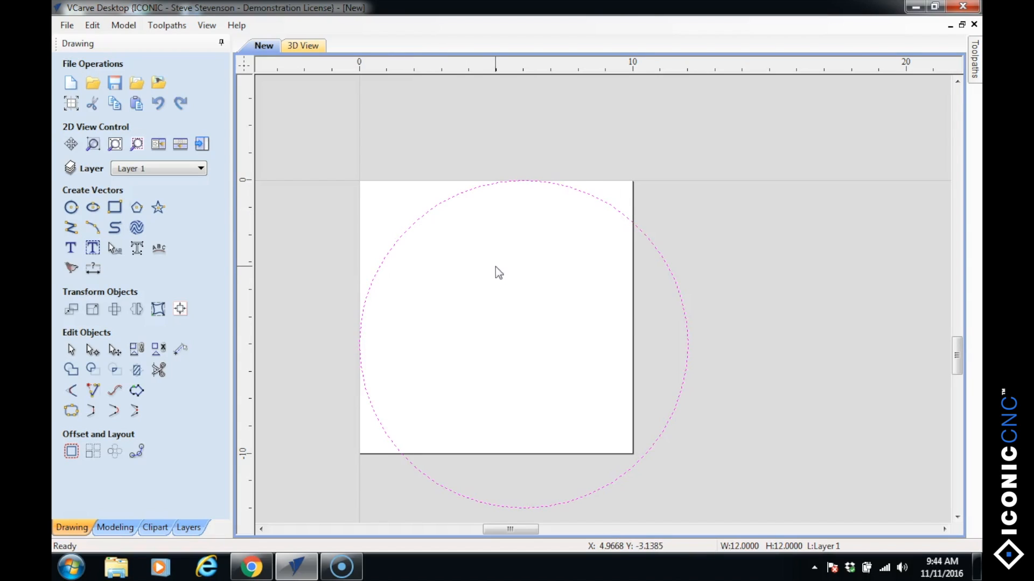
pyautogui.click(67, 25)
pyautogui.click(89, 73)
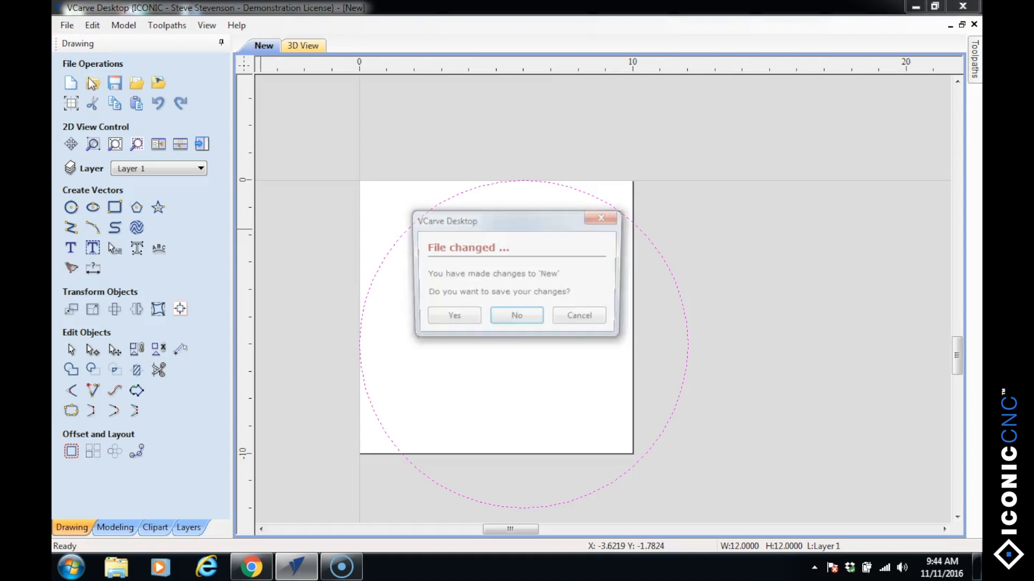
pyautogui.click(511, 320)
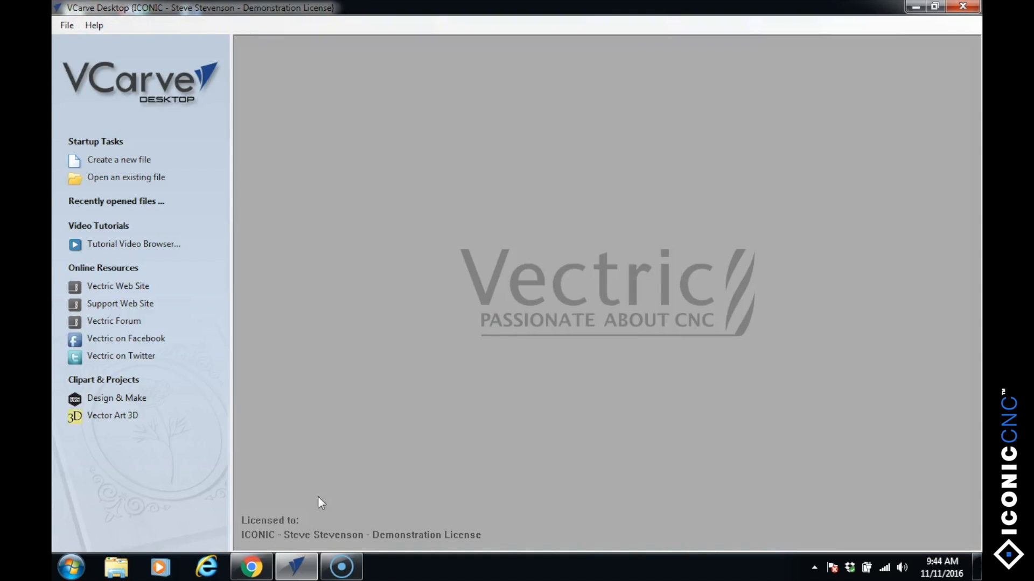
# Switch to Chrome and search Google Images for "chinese line art"
pyautogui.click(261, 566)
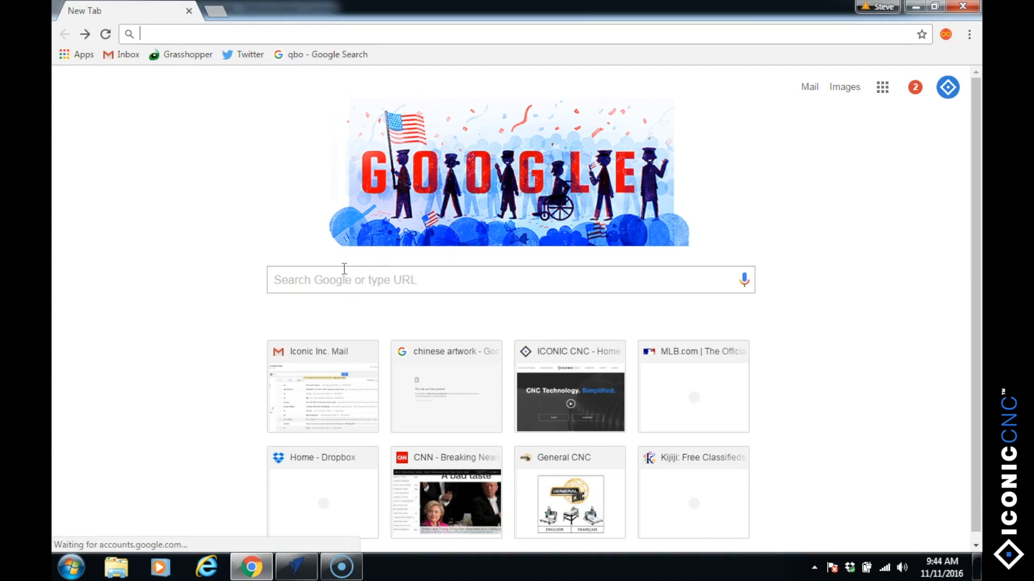
pyautogui.click(456, 279)
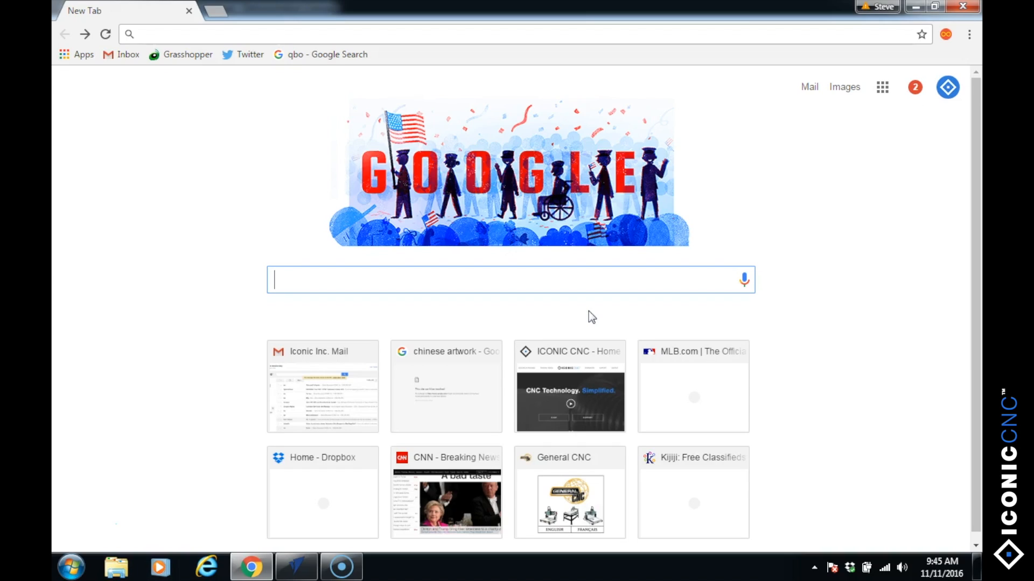
pyautogui.write('chinese')
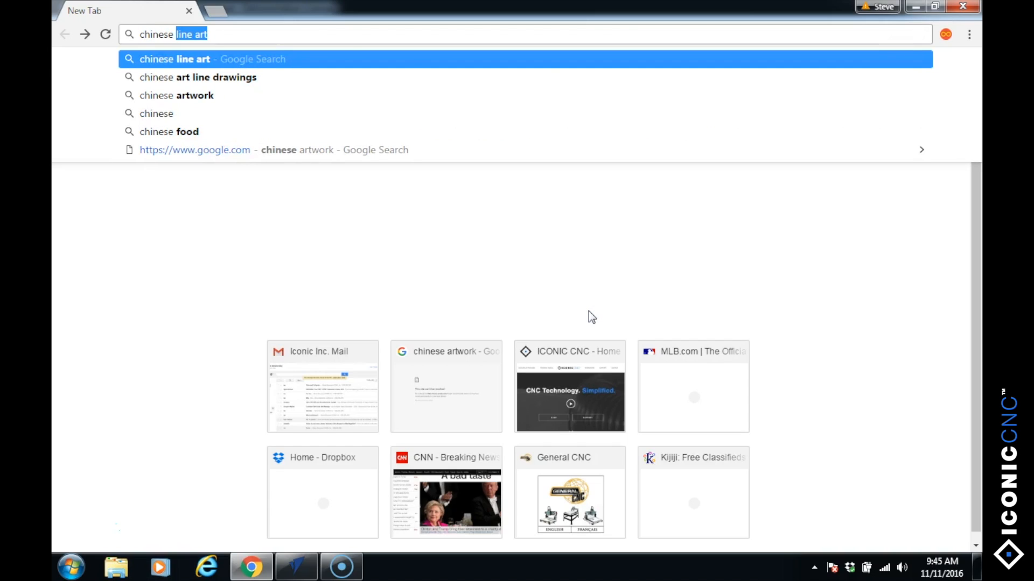
pyautogui.press('Return')
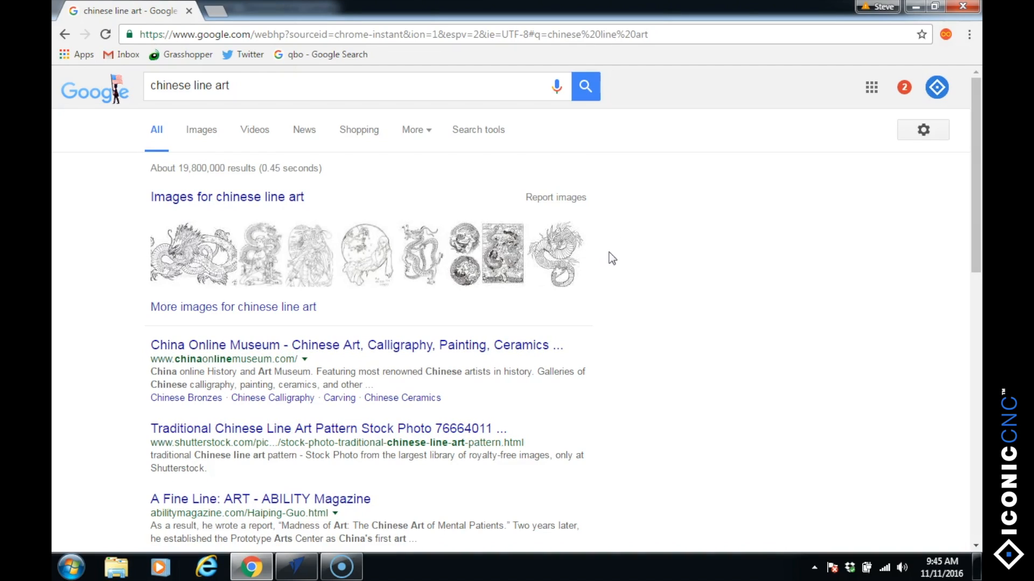
pyautogui.click(200, 131)
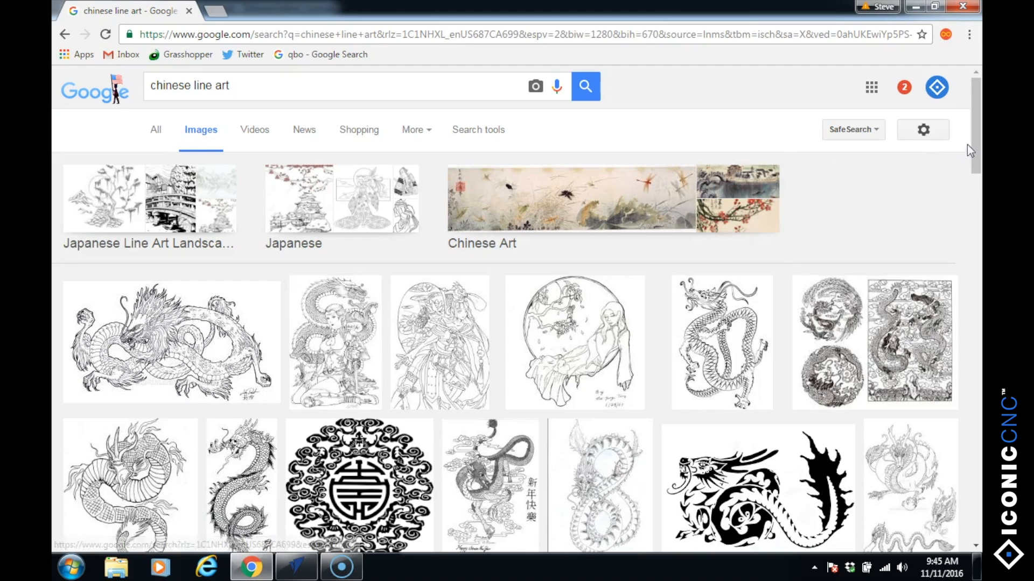
# Browse the Chinese line art image results for clean black-and-white designs
pyautogui.moveTo(979, 134)
pyautogui.mouseDown()
pyautogui.moveTo(978, 166)
pyautogui.moveTo(978, 149)
pyautogui.mouseUp()
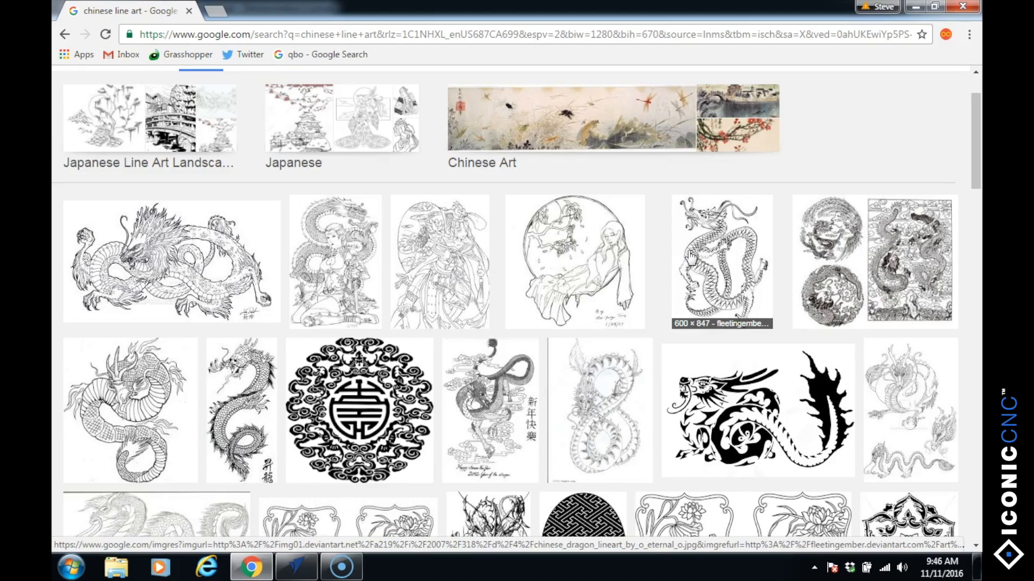
pyautogui.scroll(-5, 560, 292)
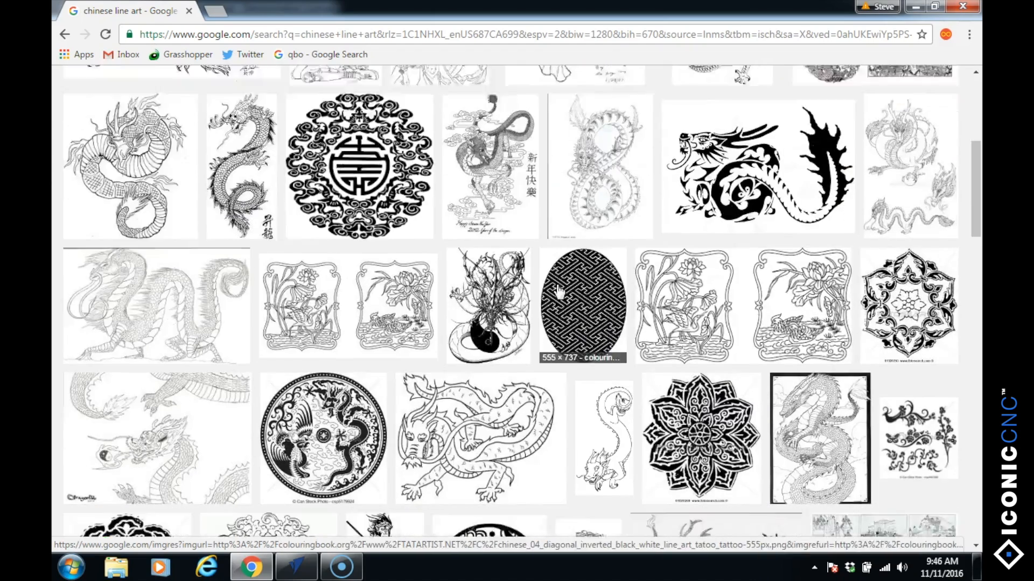
pyautogui.scroll(-3, 560, 291)
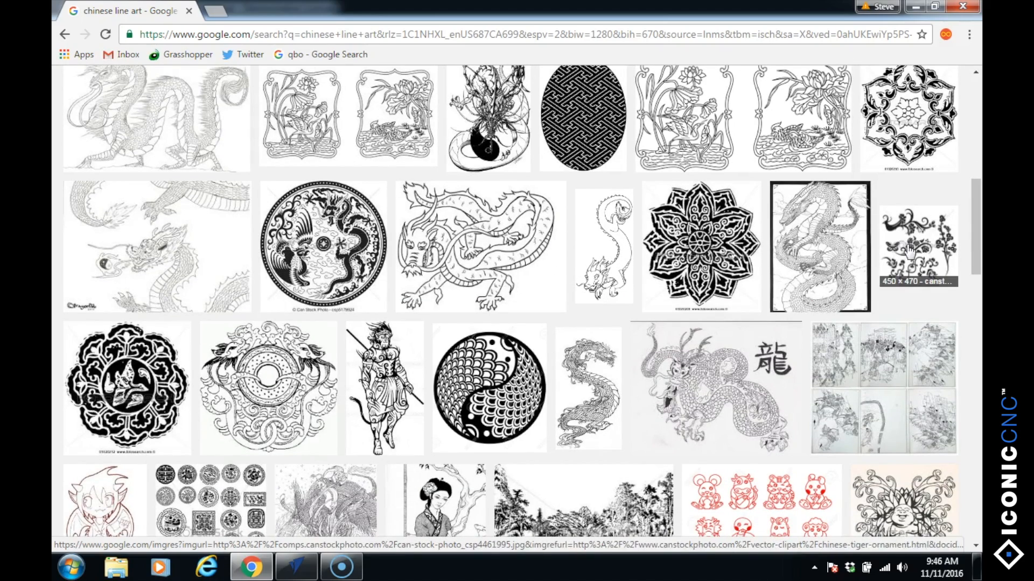
pyautogui.scroll(-5, 590, 308)
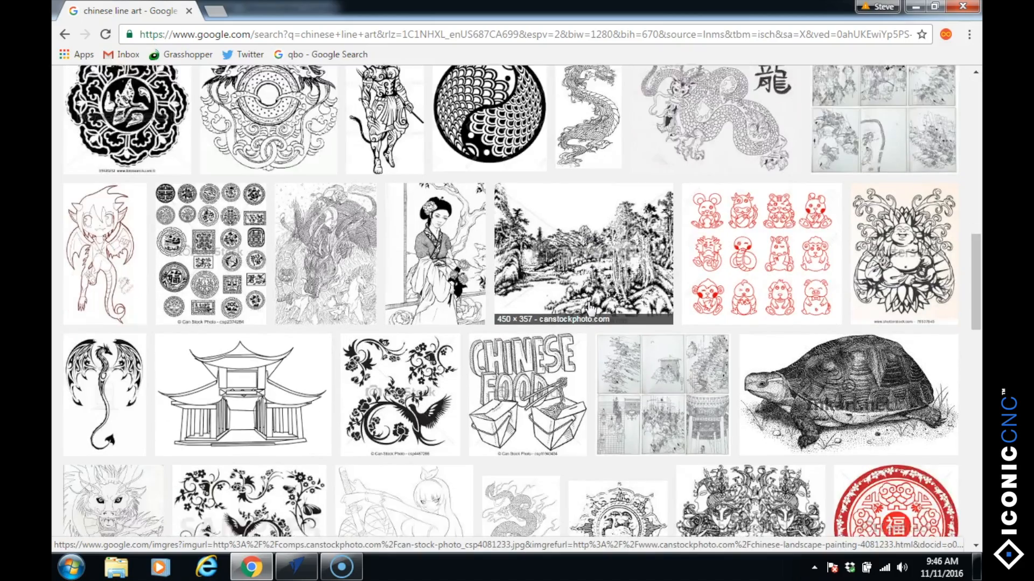
pyautogui.scroll(-6, 590, 309)
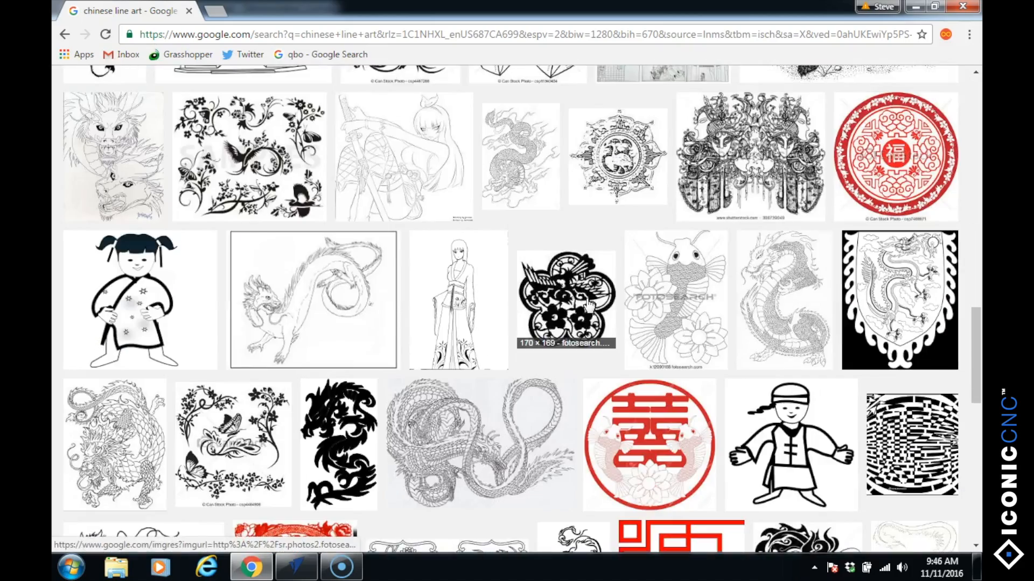
pyautogui.scroll(-6, 588, 306)
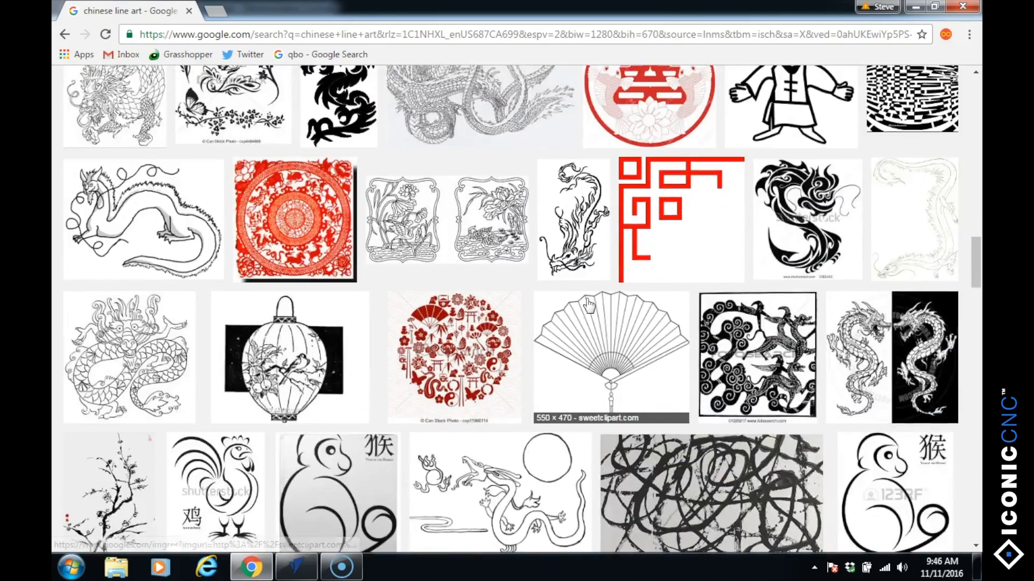
pyautogui.scroll(-3, 589, 305)
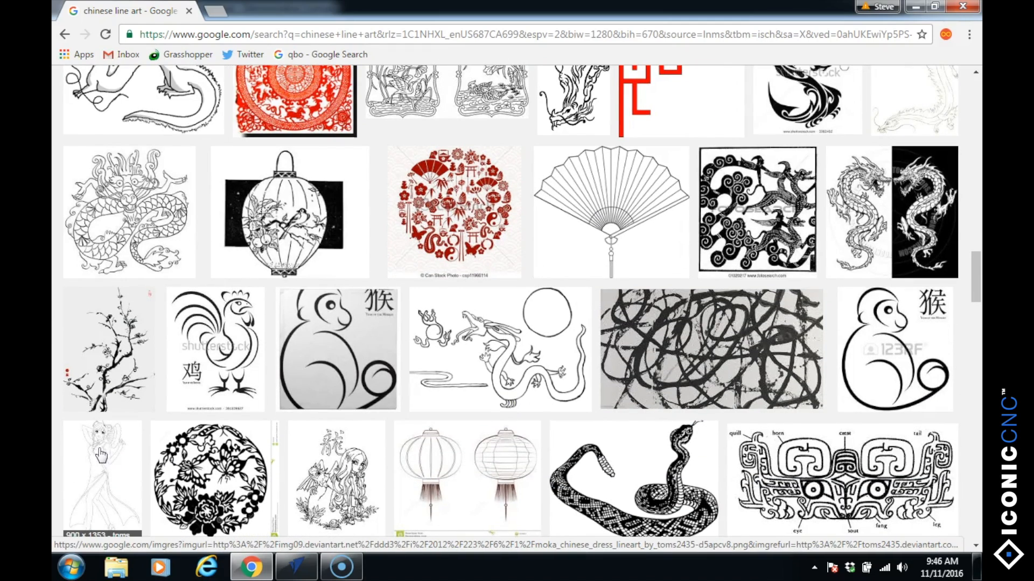
pyautogui.scroll(-1, 101, 453)
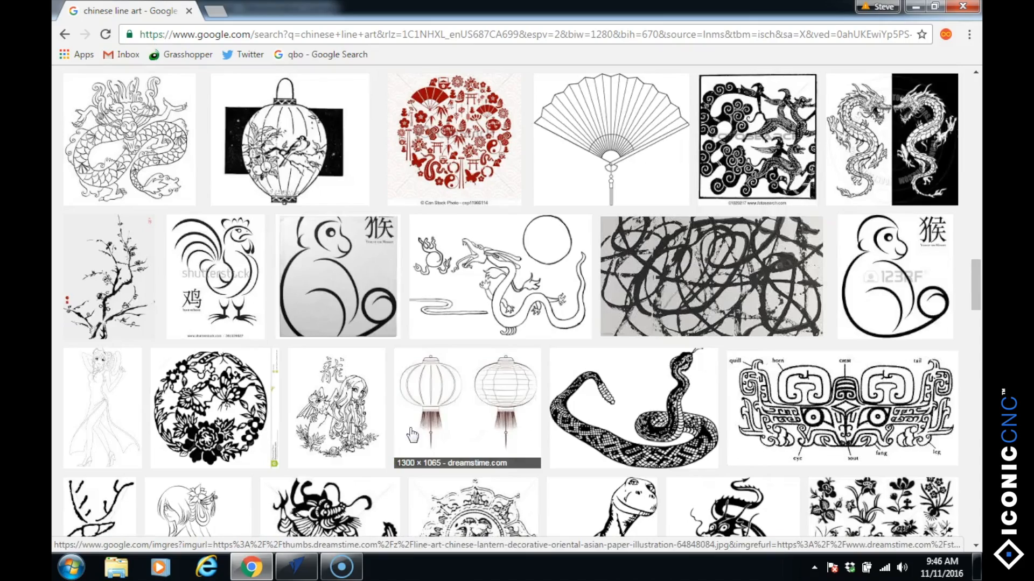
pyautogui.scroll(15, 523, 428)
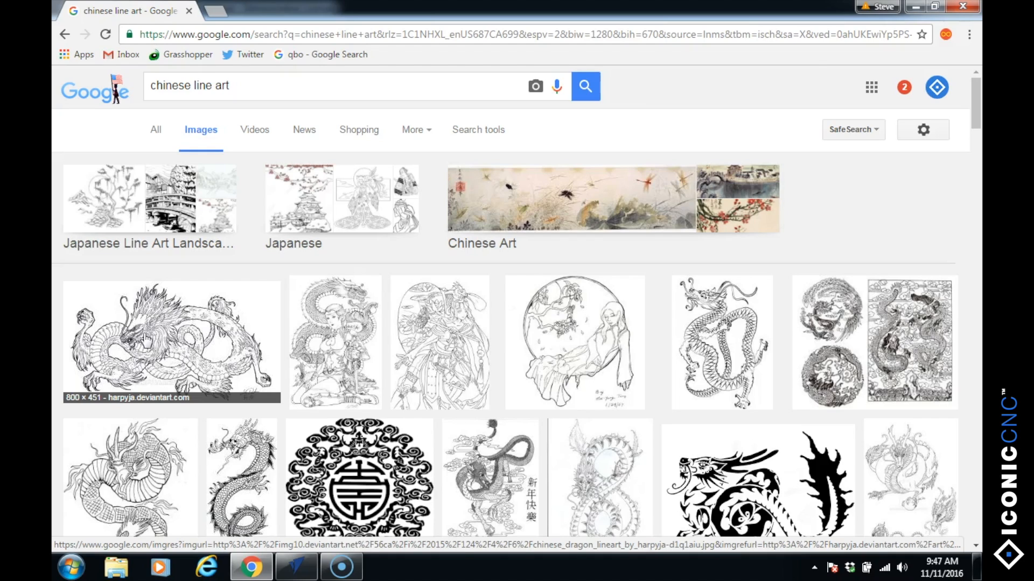
# Remove the word "line" from the query and search images for "chinese art"
pyautogui.click(239, 84)
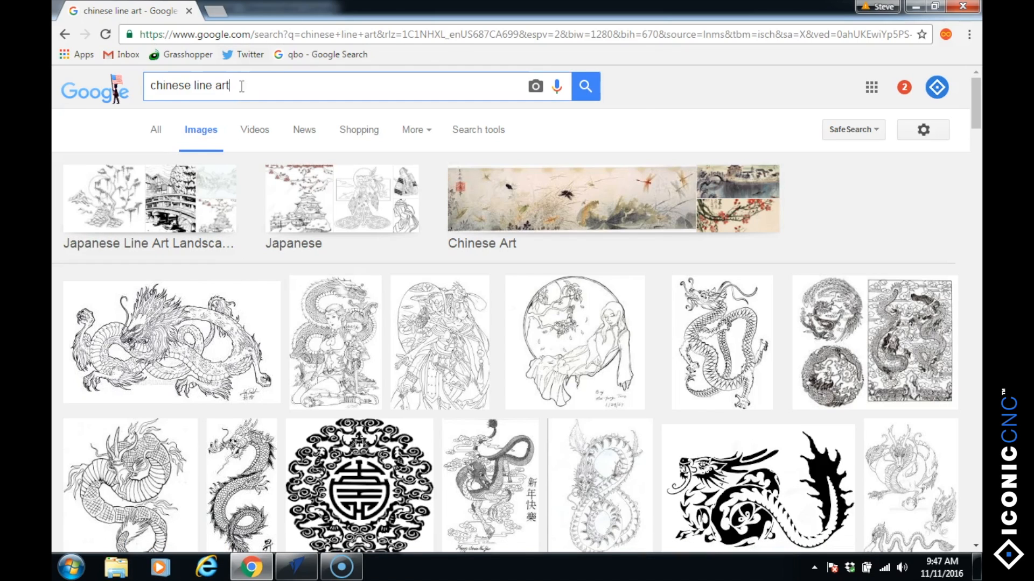
pyautogui.click(216, 86)
pyautogui.press('BackSpace')
pyautogui.press('BackSpace')
pyautogui.press('BackSpace')
pyautogui.press('BackSpace')
pyautogui.press('BackSpace')
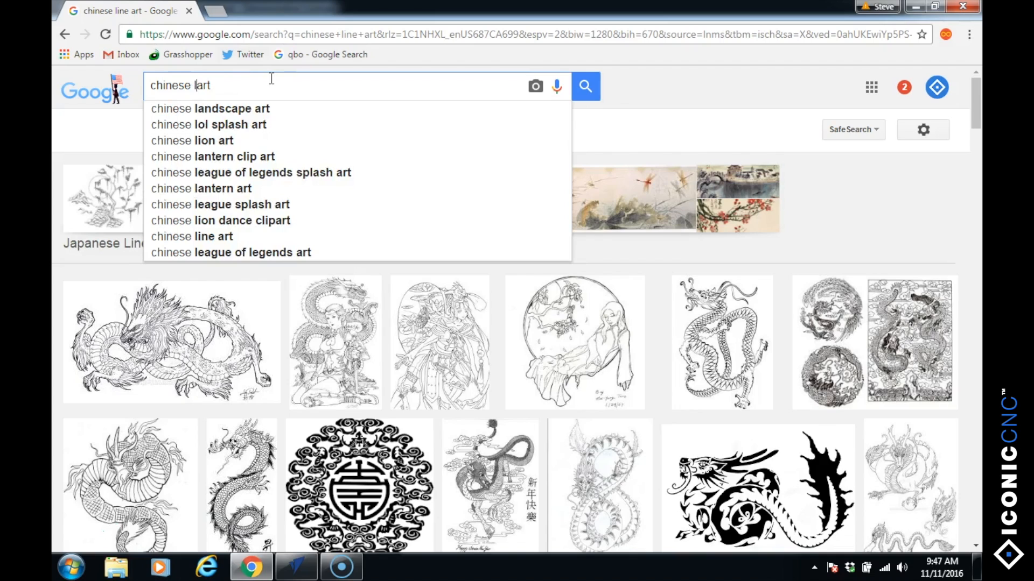
pyautogui.press('Return')
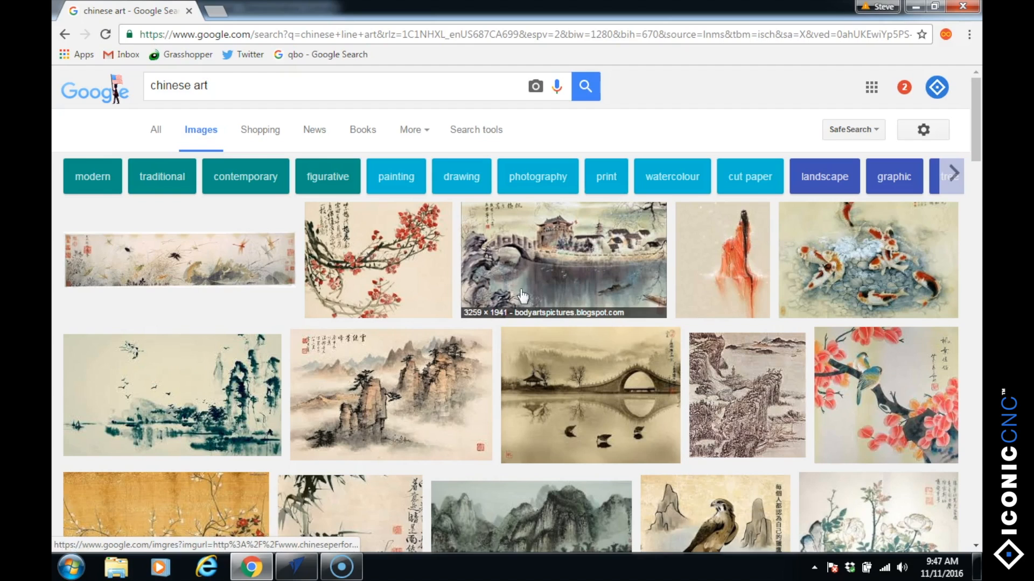
# Preview the painting with the stone bridge and waterside tower, and close the preview
pyautogui.click(556, 272)
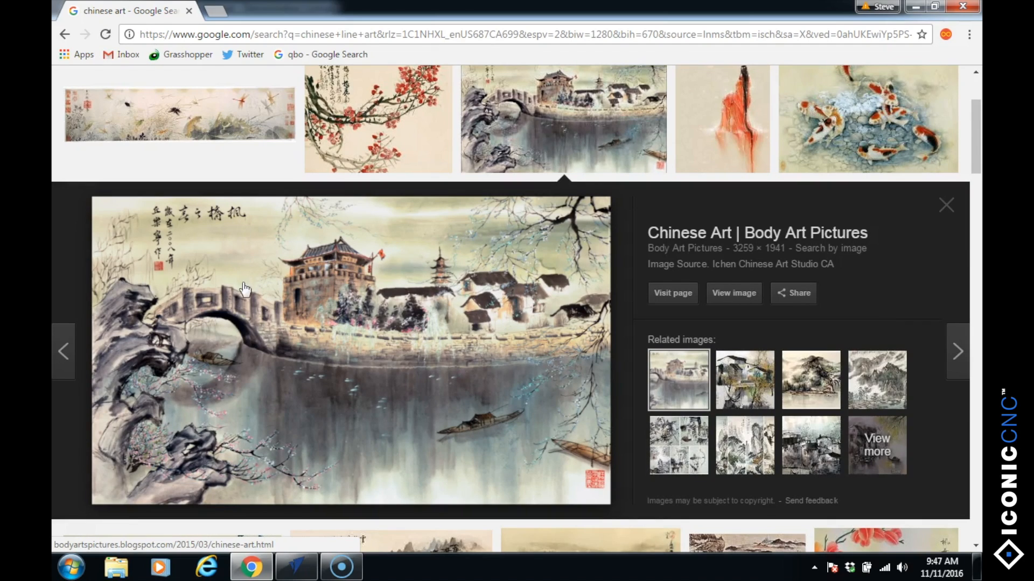
pyautogui.click(947, 213)
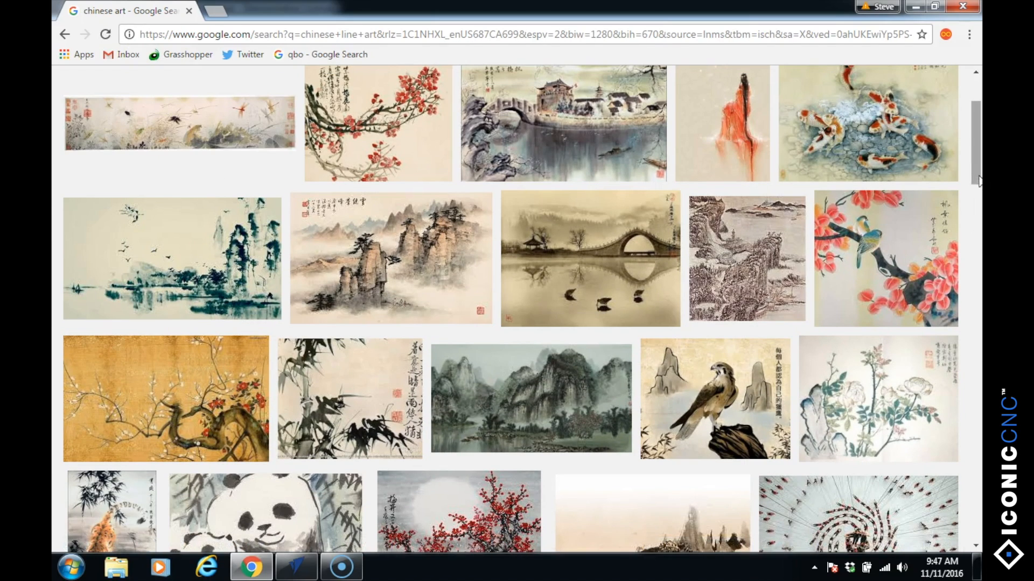
pyautogui.scroll(3, 281, 85)
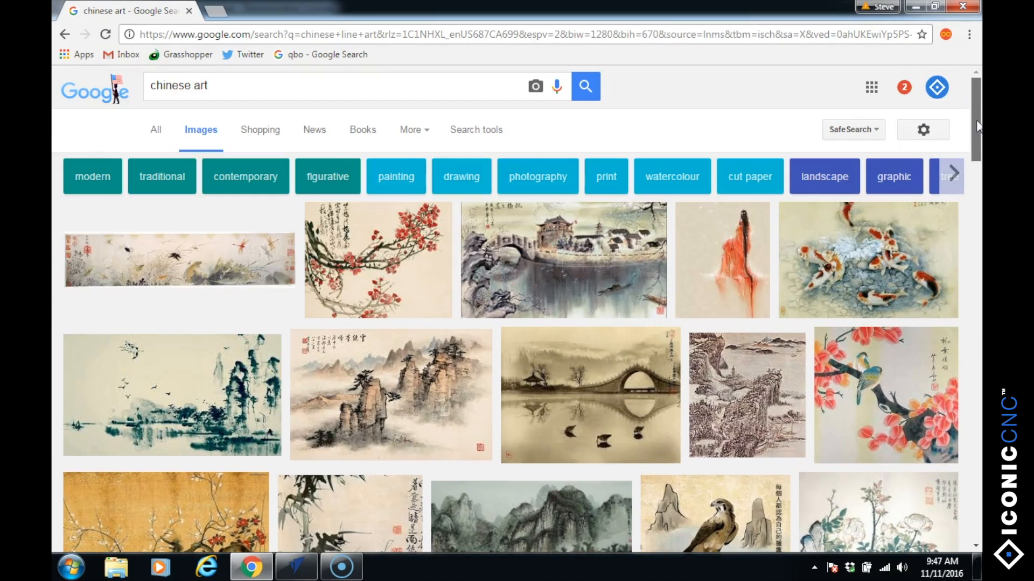
# Add the word "line" back to the query and search images for "chinese line art"
pyautogui.click(194, 85)
pyautogui.write('line')
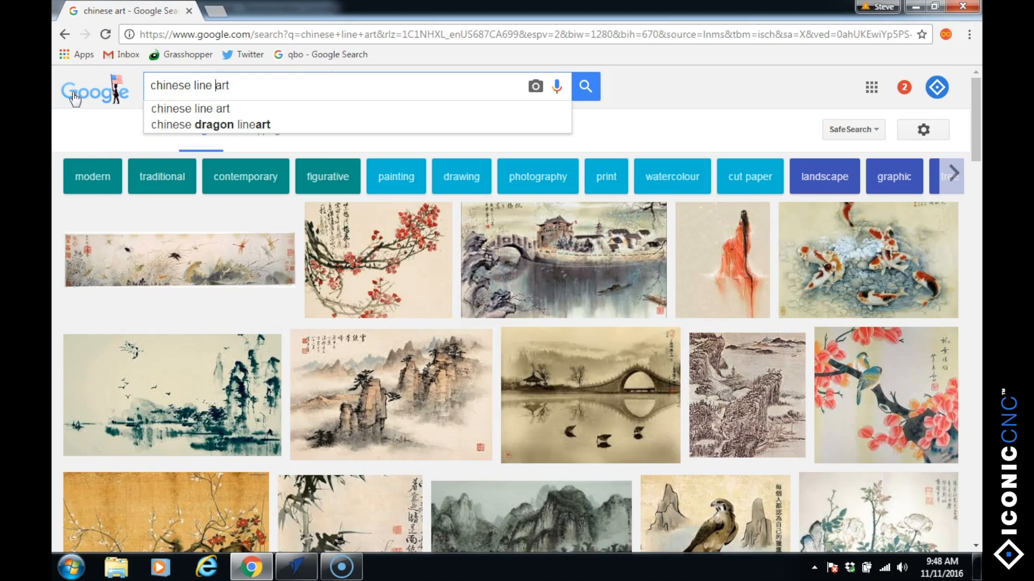
pyautogui.press('Return')
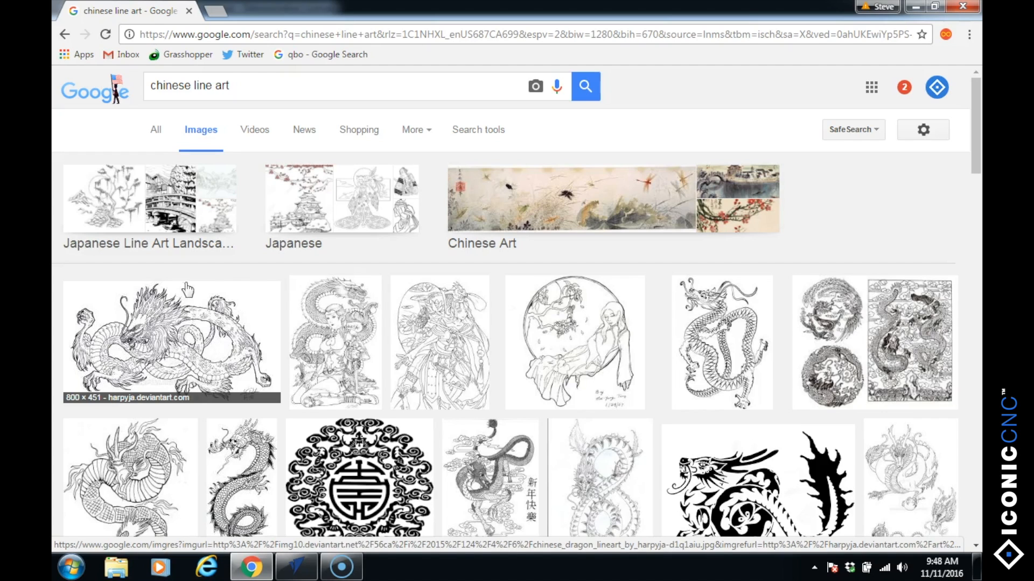
# Preview the detailed outline dragon in the first row of results, close the preview, and return to the first rows
pyautogui.click(156, 347)
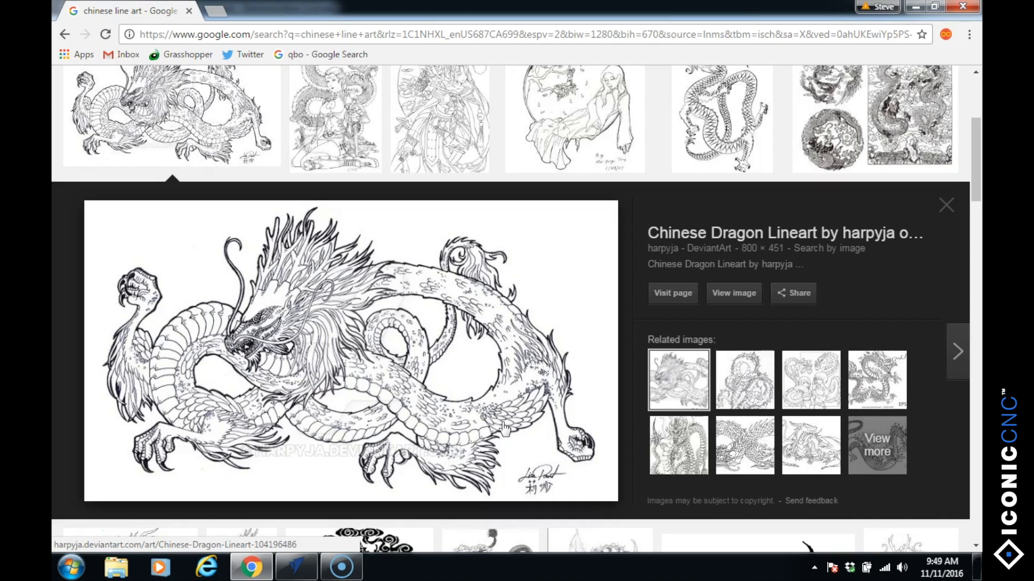
pyautogui.click(946, 206)
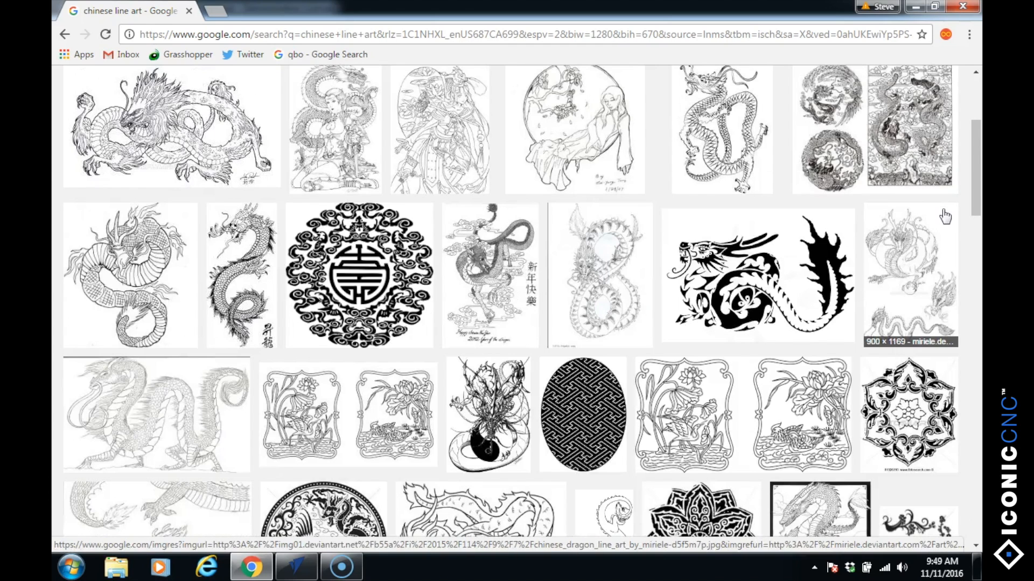
pyautogui.moveTo(975, 199); pyautogui.dragTo(976, 173)
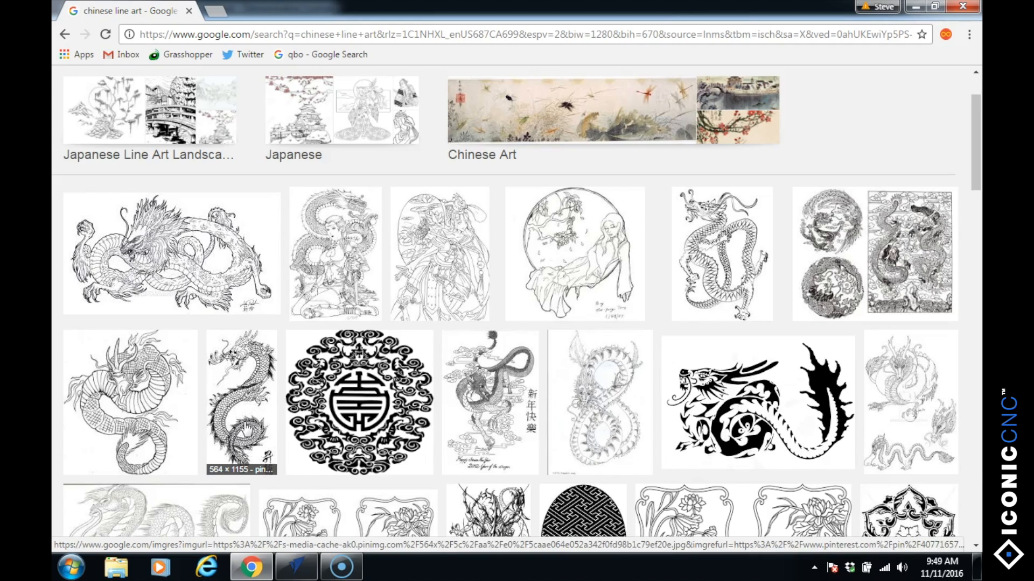
# Preview the round Chinese motif and the solid black tribal-style dragon, closing each preview
pyautogui.click(327, 396)
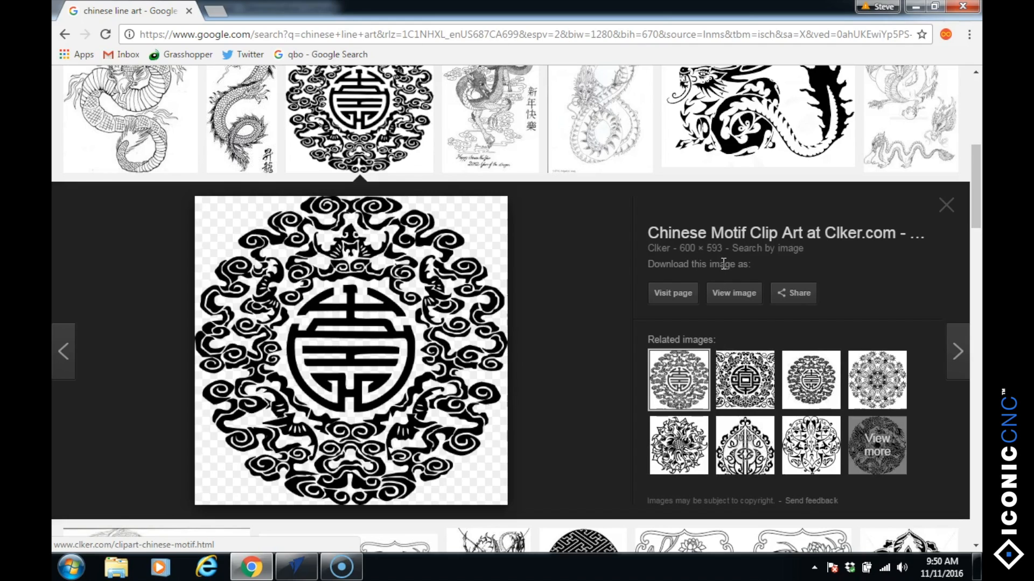
pyautogui.click(945, 209)
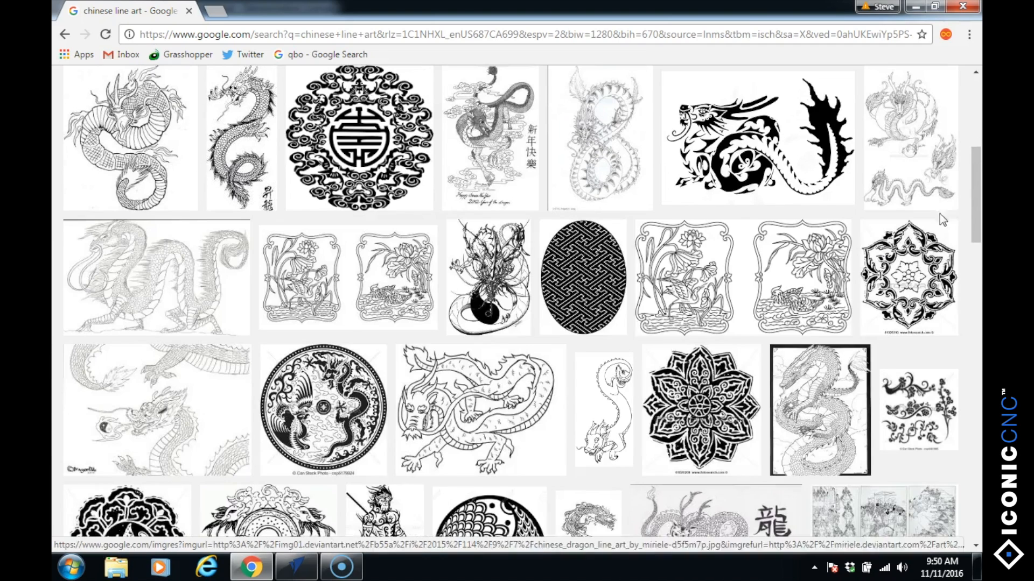
pyautogui.click(741, 145)
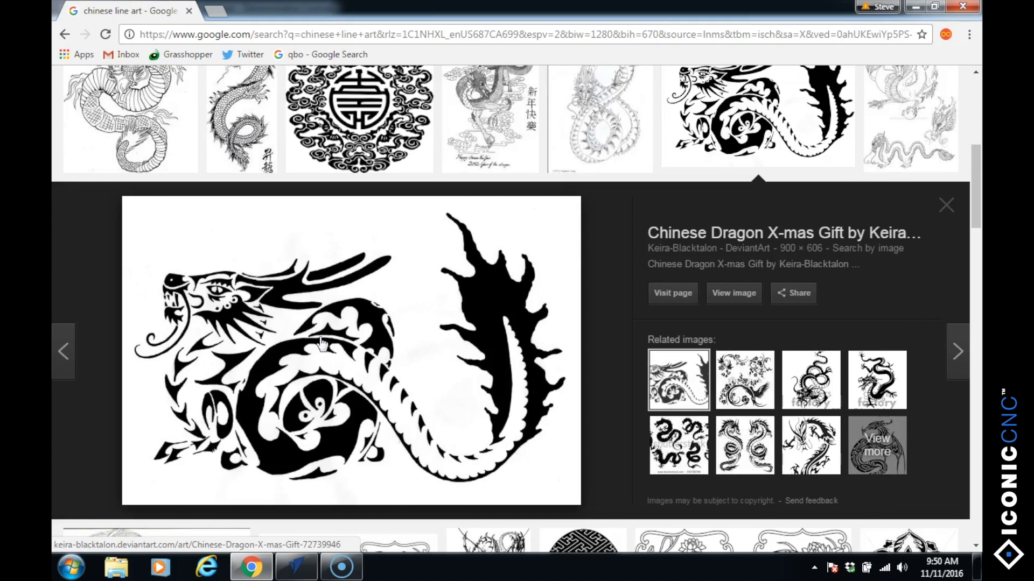
pyautogui.click(948, 205)
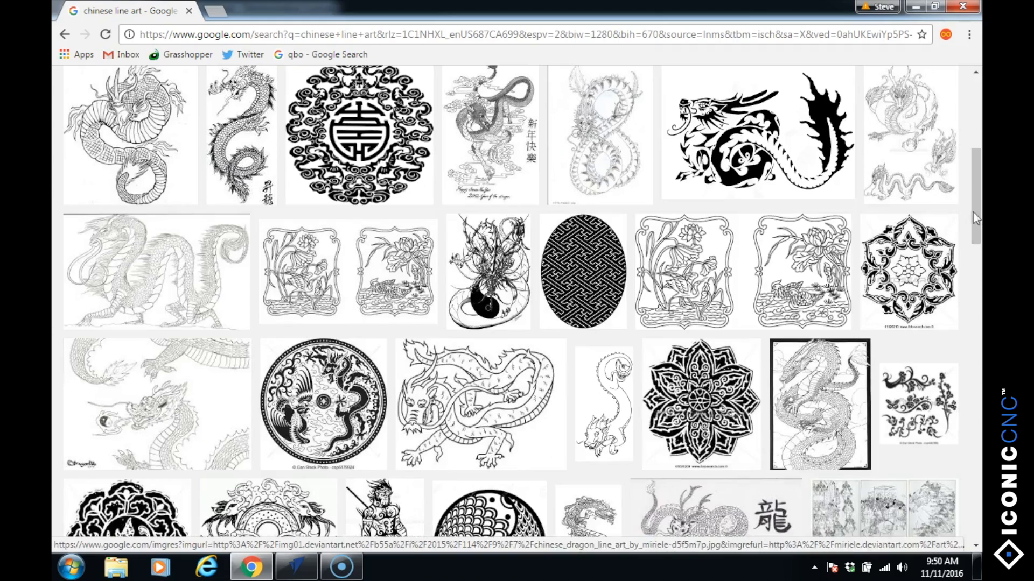
pyautogui.moveTo(973, 192)
pyautogui.mouseDown()
pyautogui.moveTo(971, 205)
pyautogui.moveTo(966, 196)
pyautogui.mouseUp()
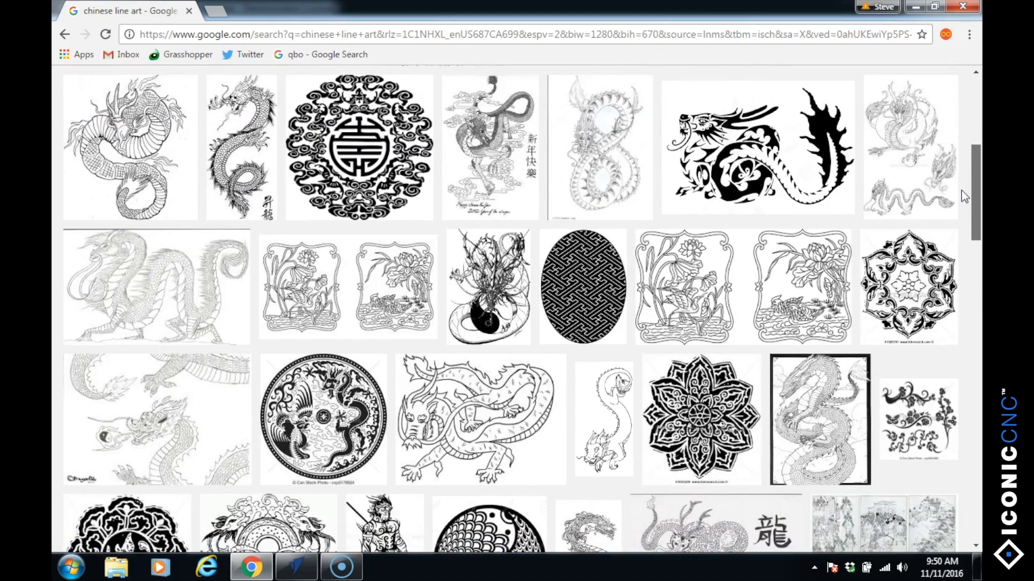
# Open the solid black dragon image at full size and save it to the Desktop as a JPEG named "chinese dragon"
pyautogui.click(716, 197)
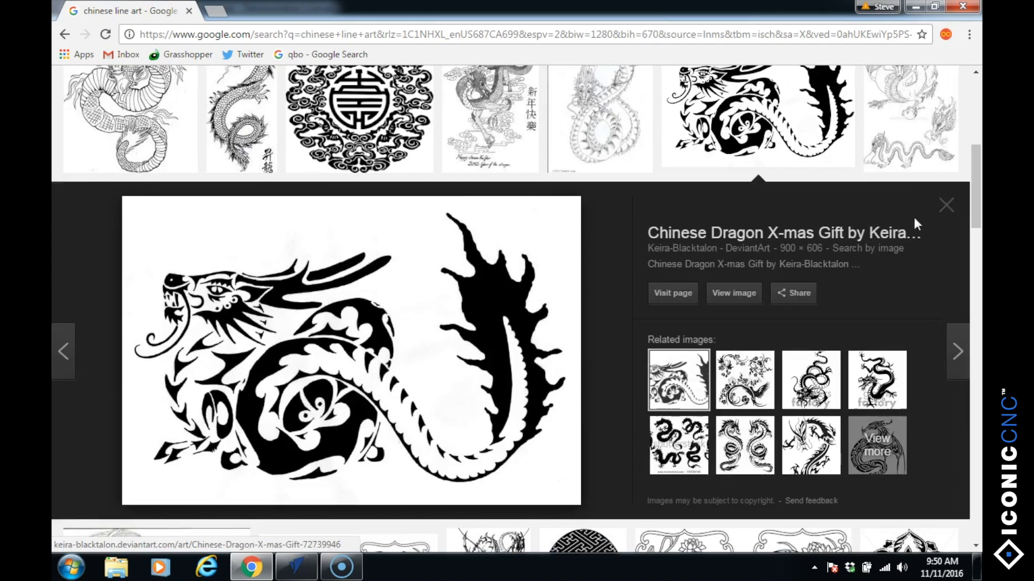
pyautogui.click(733, 292)
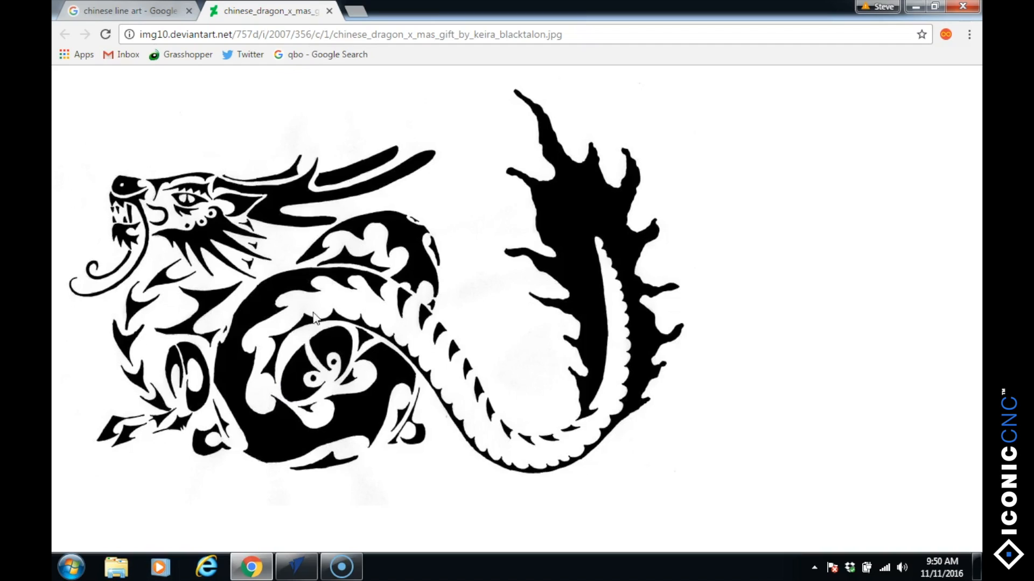
pyautogui.rightClick(296, 275)
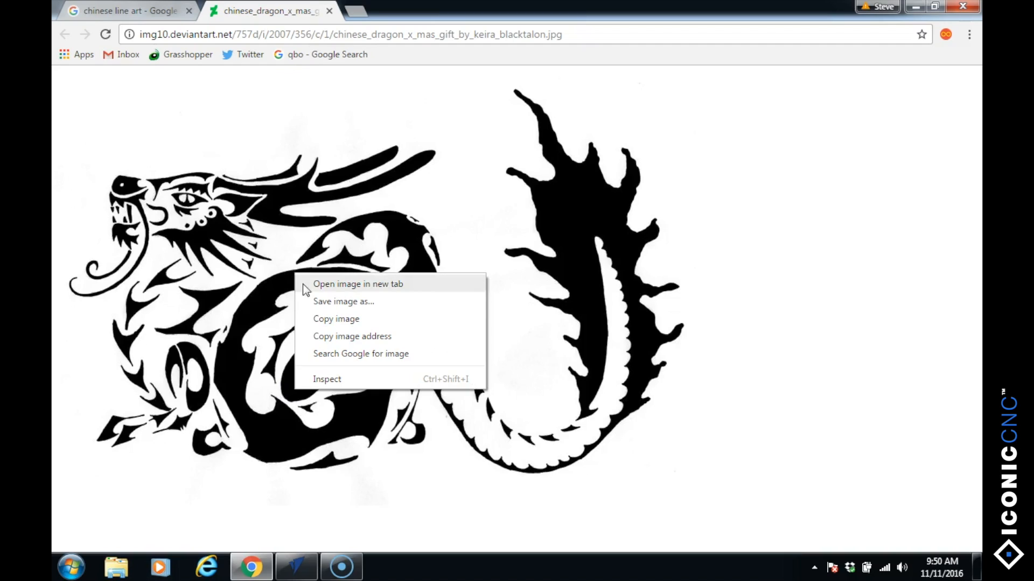
pyautogui.click(322, 302)
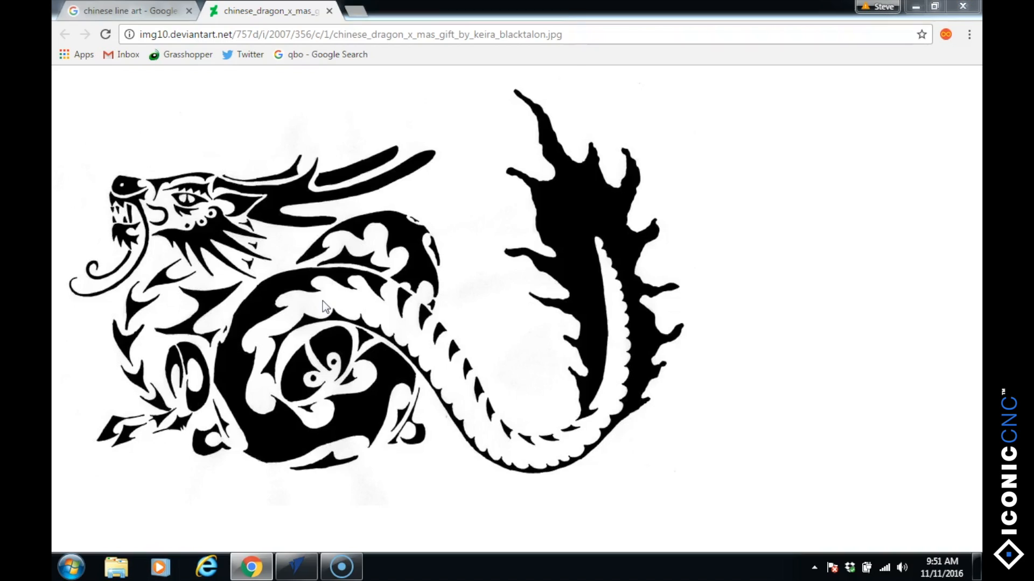
pyautogui.click(110, 99)
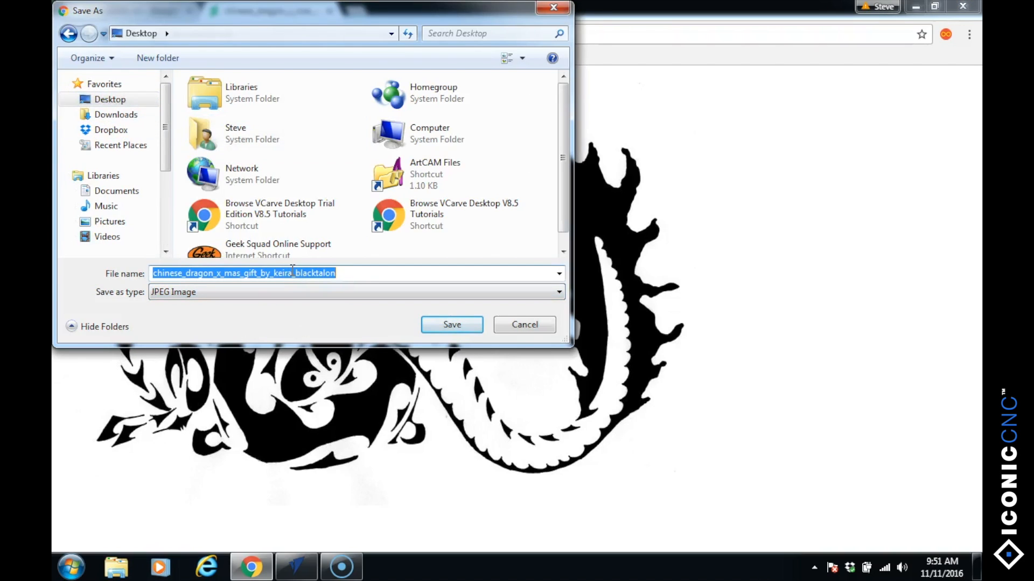
pyautogui.write('chinese')
pyautogui.write(' ar')
pyautogui.press('BackSpace')
pyautogui.press('BackSpace')
pyautogui.write('dragon')
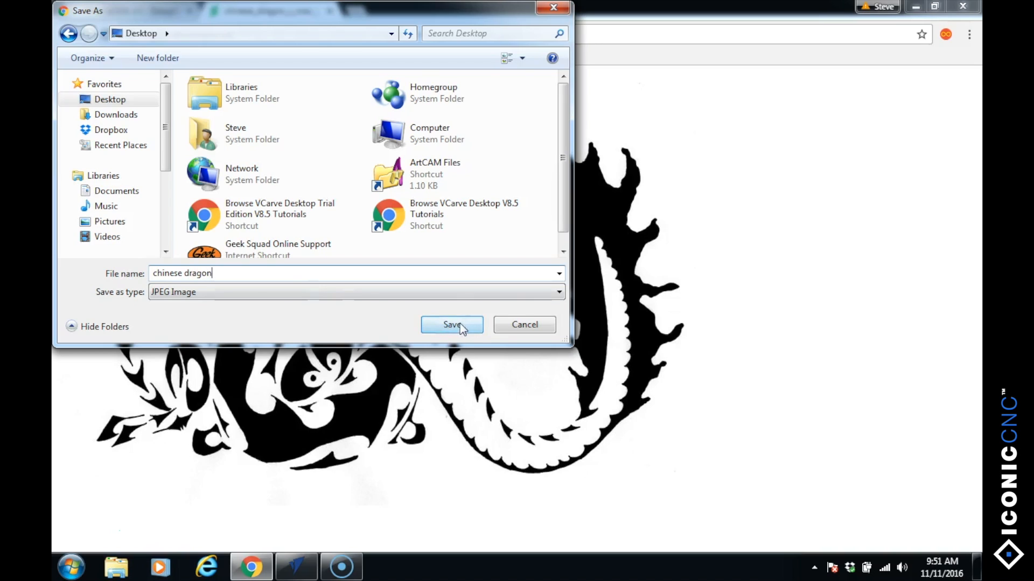
pyautogui.click(459, 323)
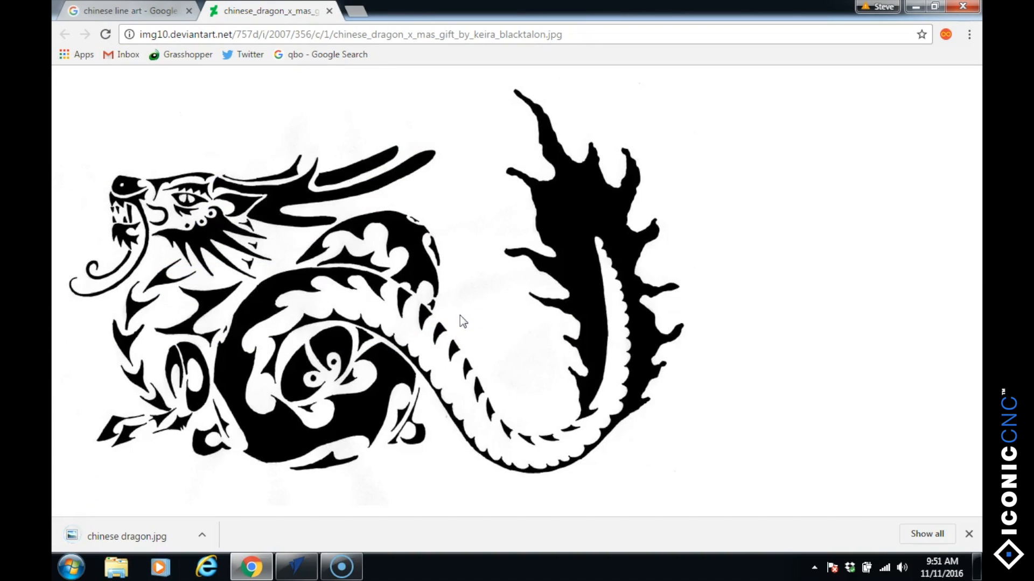
# Switch to VCarve Desktop and create a new file with a material thickness of 0.75 inches
pyautogui.click(288, 572)
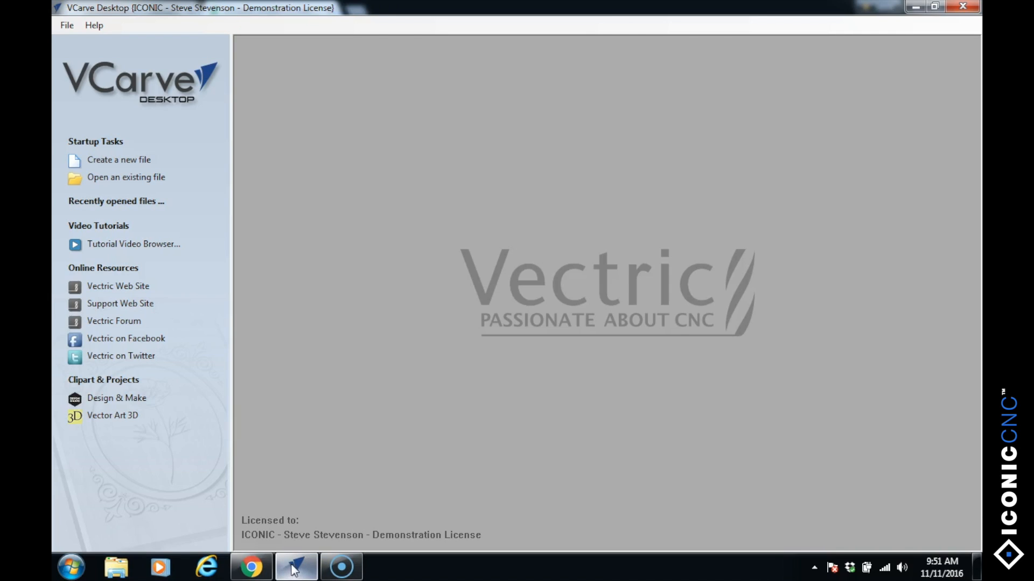
pyautogui.click(105, 162)
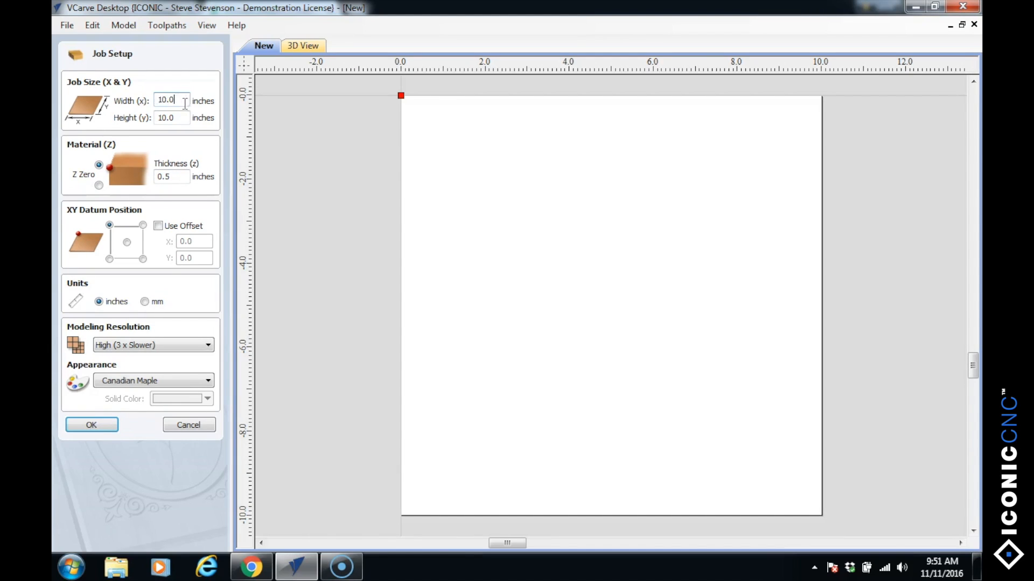
pyautogui.click(185, 100)
pyautogui.click(172, 176)
pyautogui.press('BackSpace')
pyautogui.write('75')
# Try the XY datum at the centre of the material and return it to the upper-left corner
pyautogui.click(126, 242)
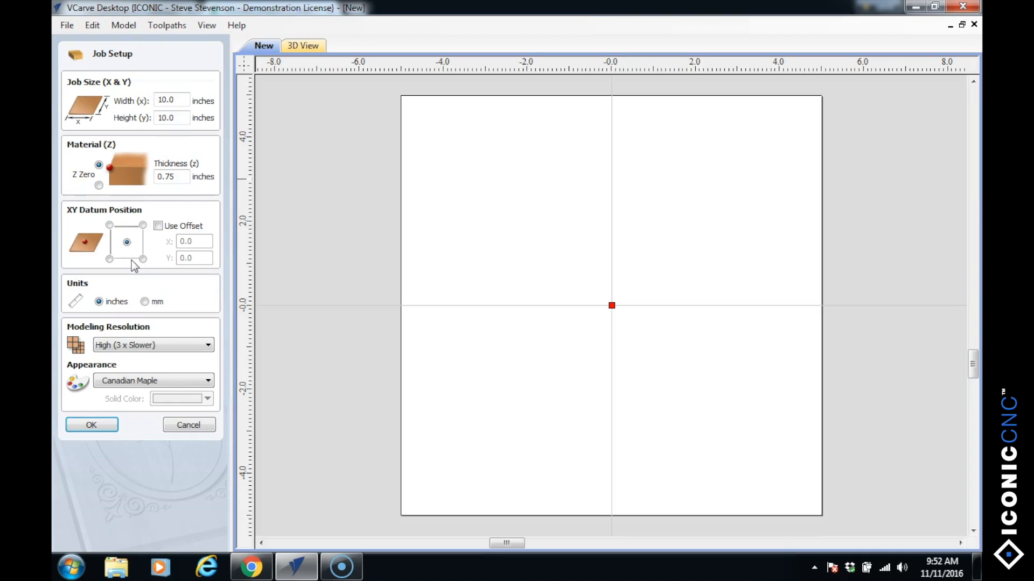
pyautogui.click(109, 225)
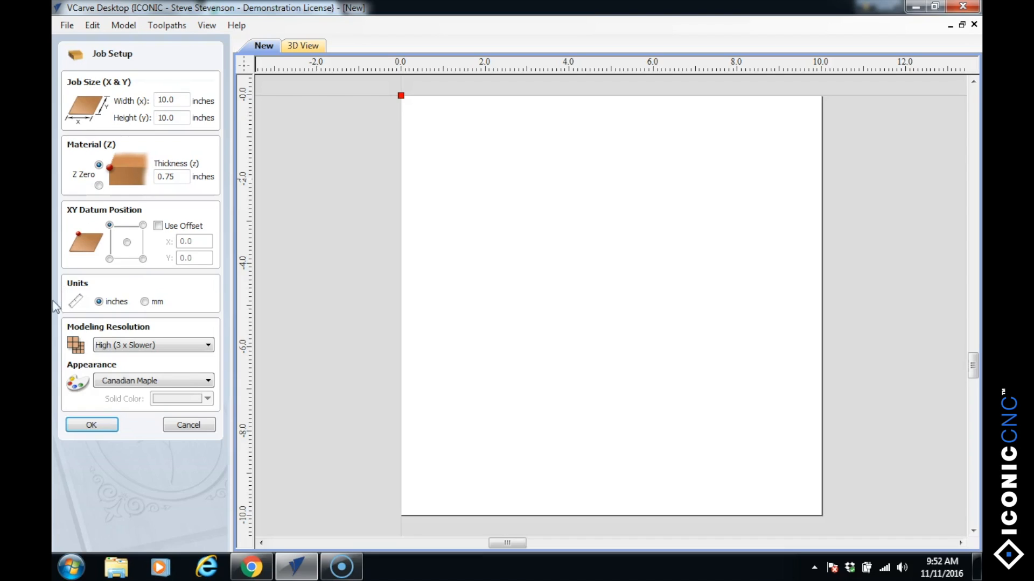
# Review the available modeling resolution options for the job and close the list
pyautogui.click(169, 344)
pyautogui.click(170, 344)
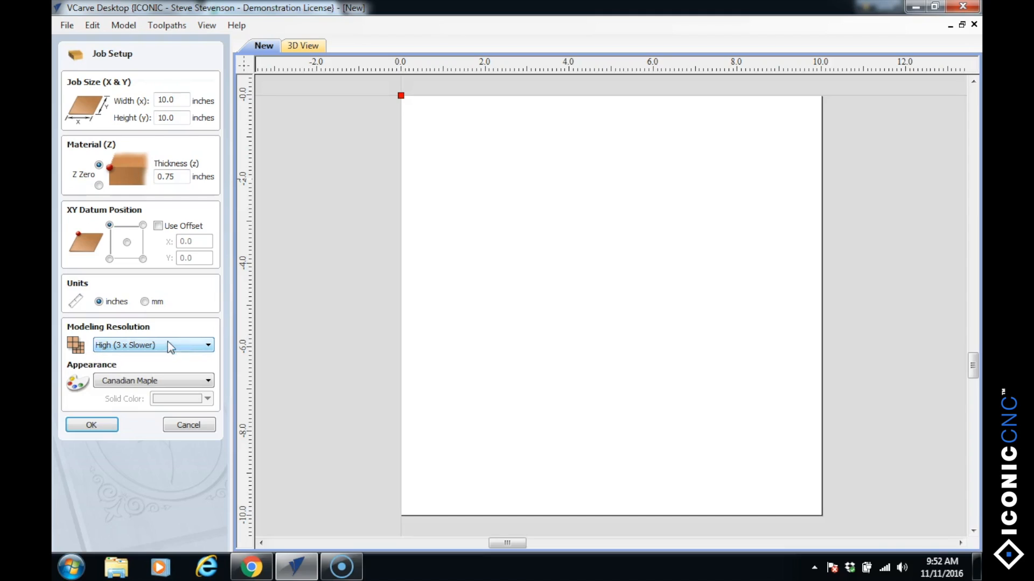
pyautogui.click(210, 347)
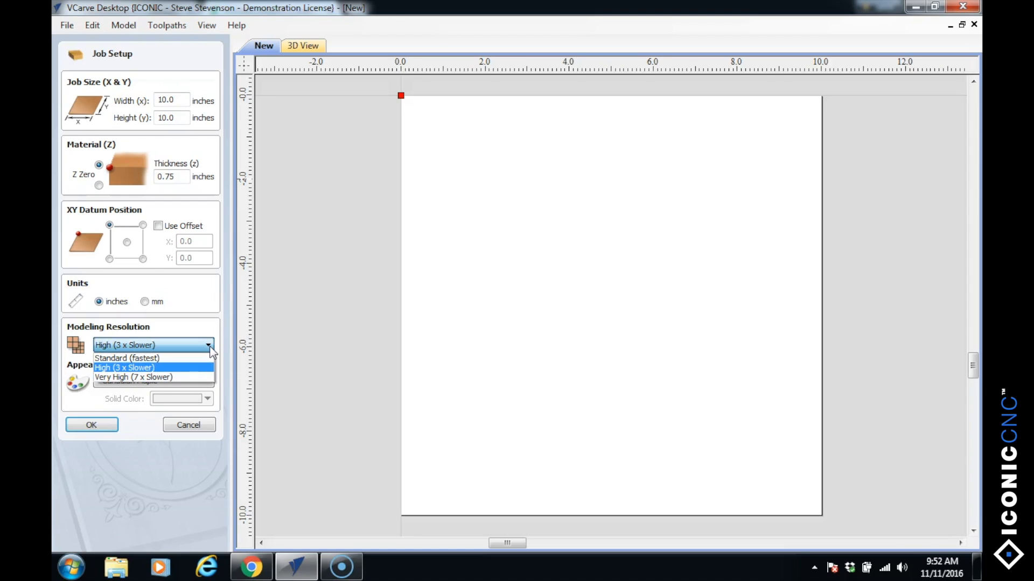
pyautogui.click(176, 328)
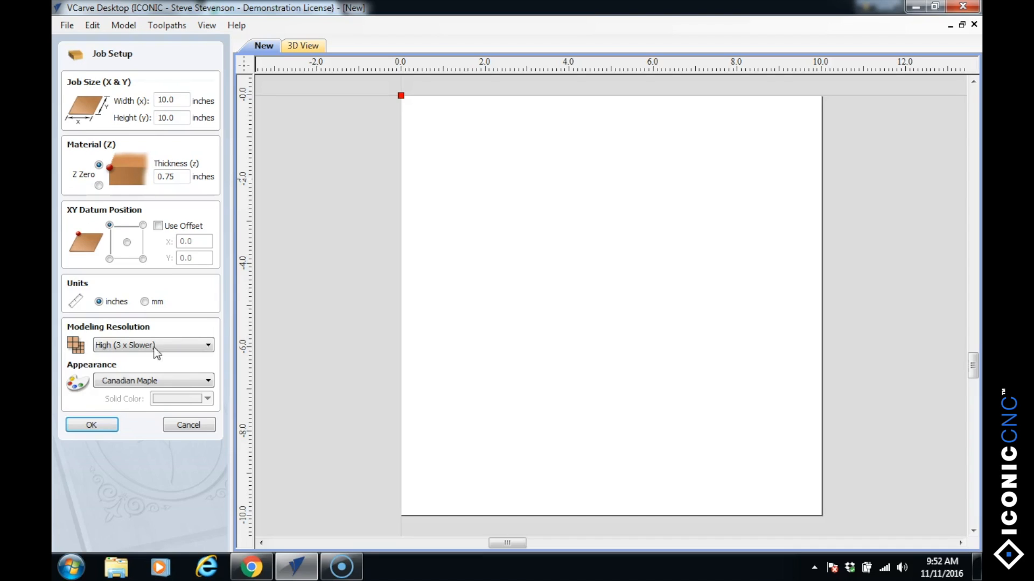
# Browse the wood and metal choices for the material appearance and close the list
pyautogui.click(206, 382)
pyautogui.moveTo(208, 225)
pyautogui.mouseDown()
pyautogui.moveTo(218, 334)
pyautogui.moveTo(225, 249)
pyautogui.moveTo(215, 226)
pyautogui.mouseUp()
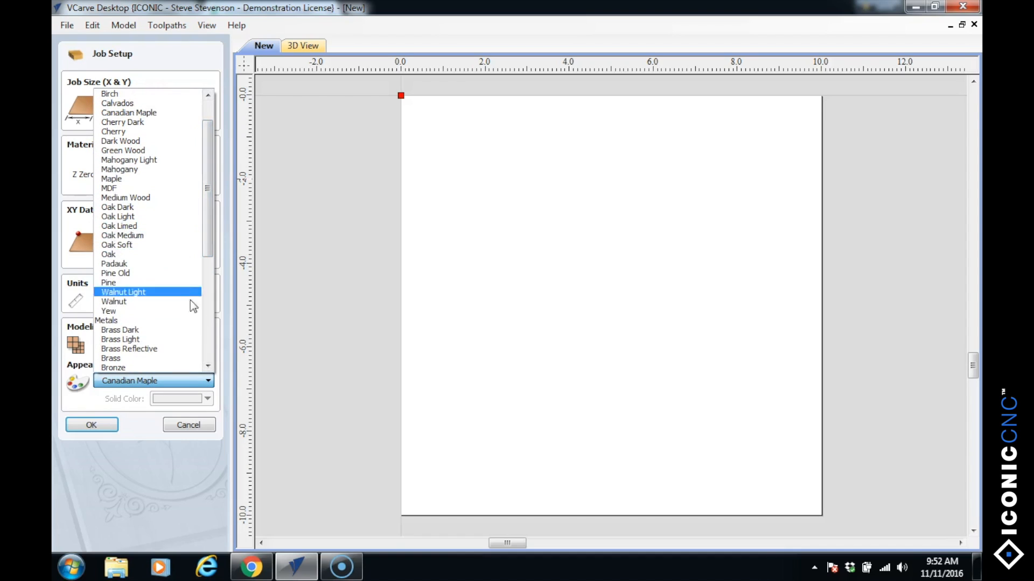
pyautogui.click(136, 425)
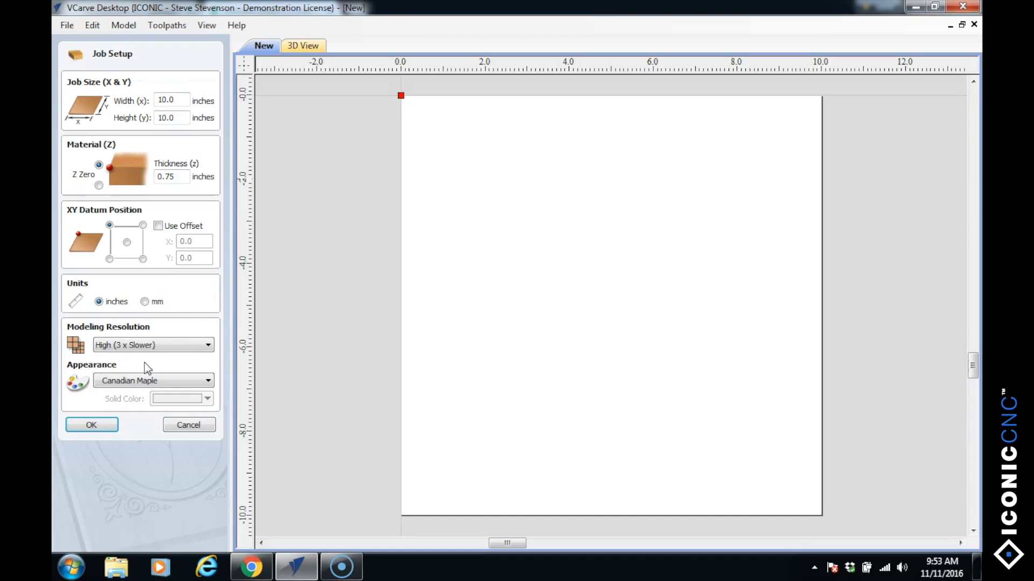
# Accept the job setup and import the "chinese dragon" JPEG image from the Desktop into the drawing
pyautogui.click(94, 426)
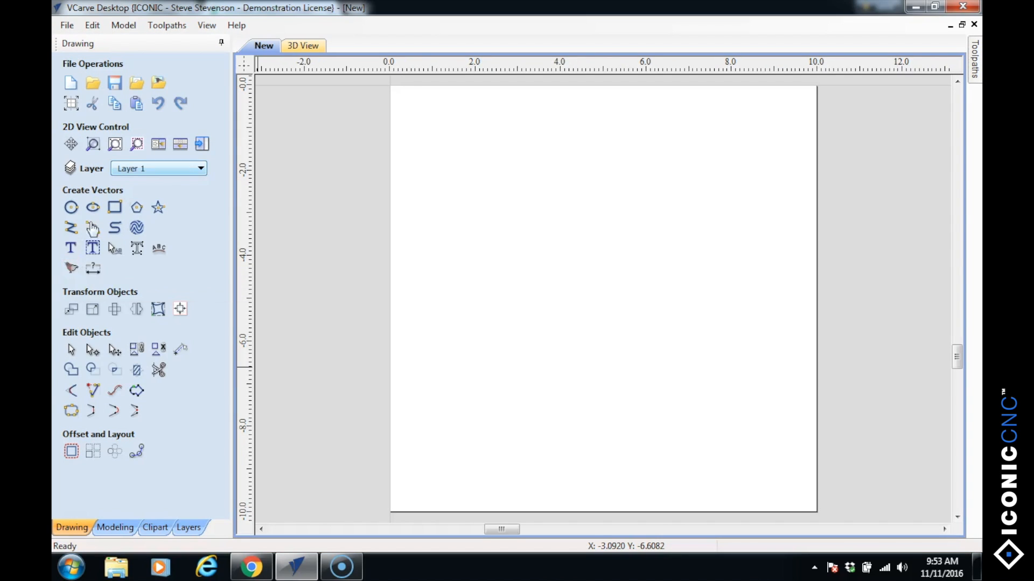
pyautogui.click(160, 84)
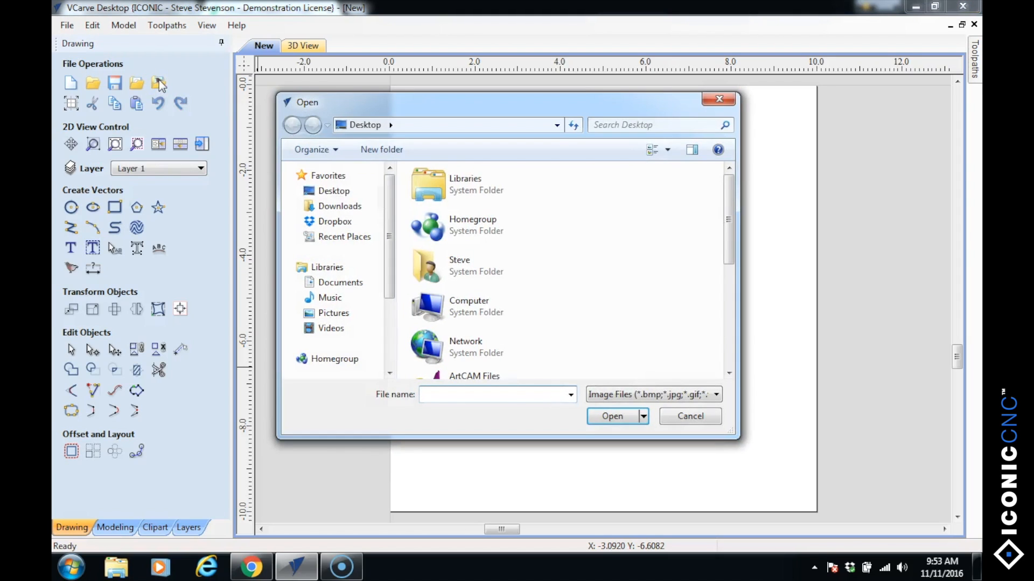
pyautogui.click(333, 192)
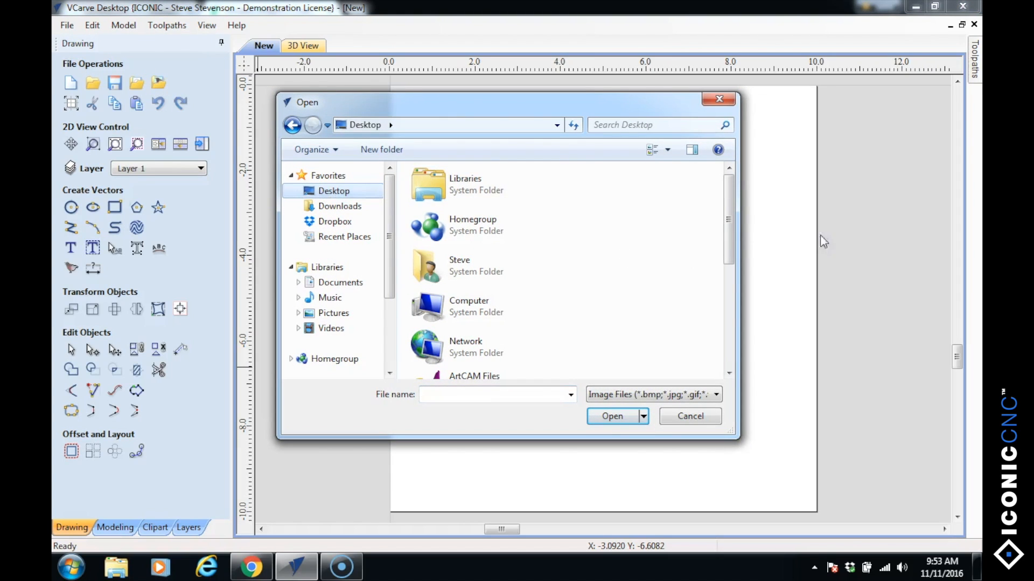
pyautogui.moveTo(729, 191); pyautogui.dragTo(725, 291)
pyautogui.click(426, 320)
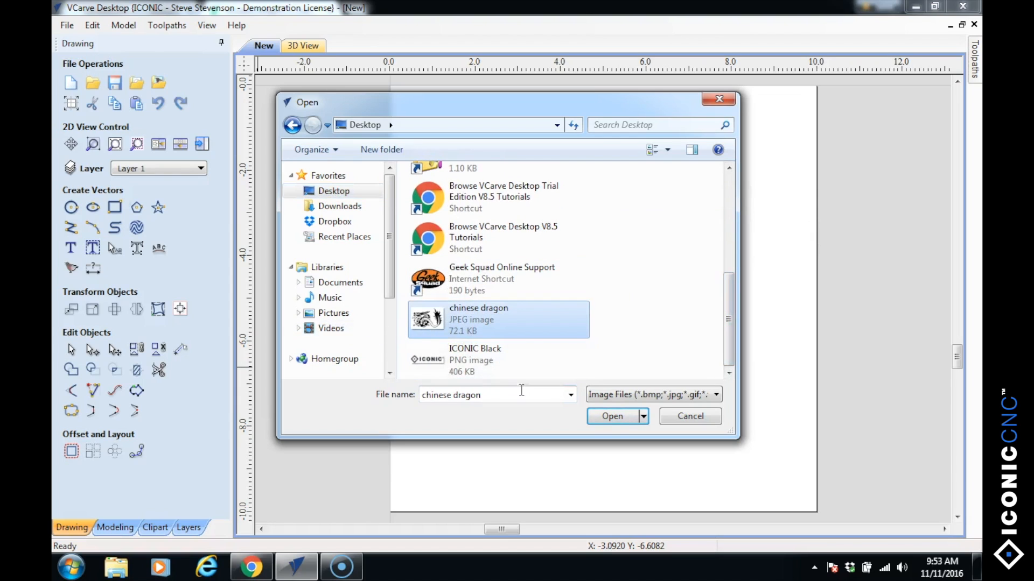
pyautogui.click(617, 417)
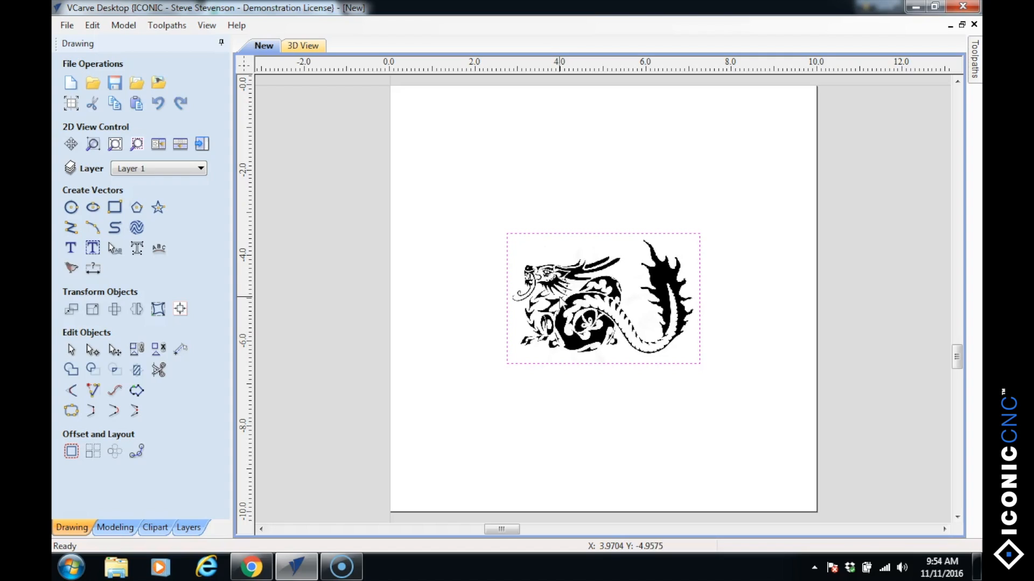
# Start tracing the dragon bitmap, compare the Color and Black / White tracing types, and choose Black / White
pyautogui.click(72, 269)
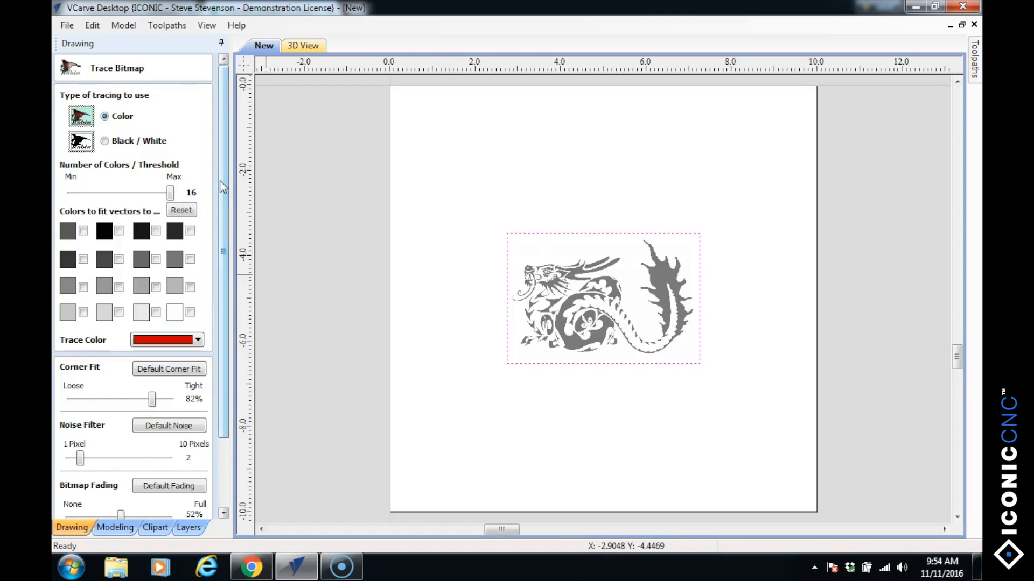
pyautogui.click(105, 142)
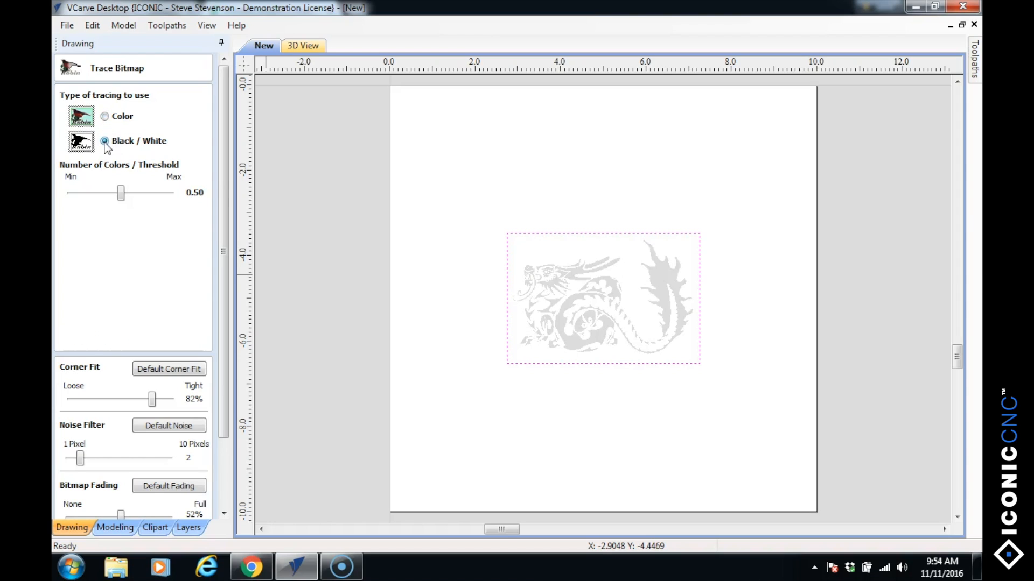
pyautogui.click(105, 117)
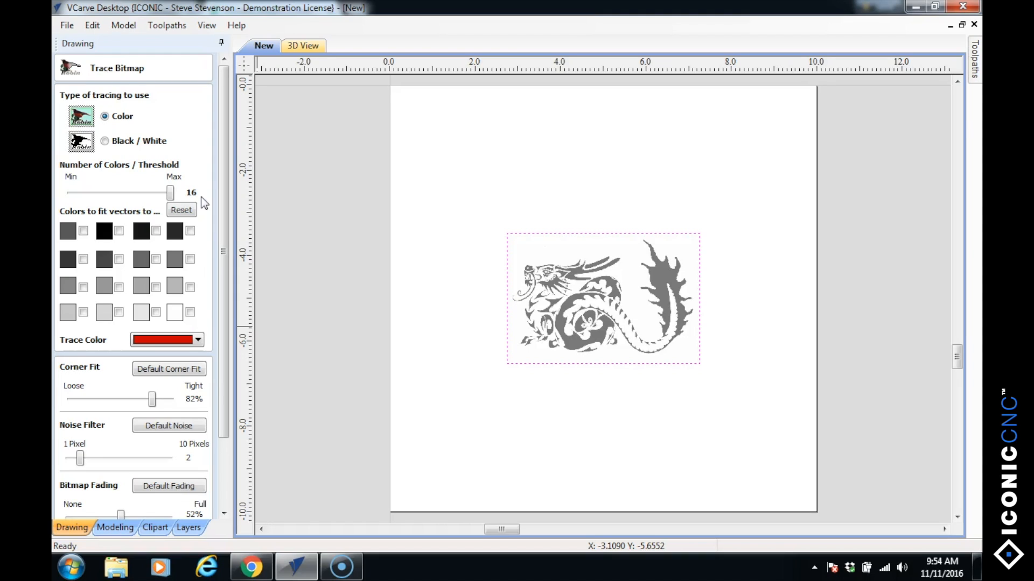
pyautogui.click(104, 141)
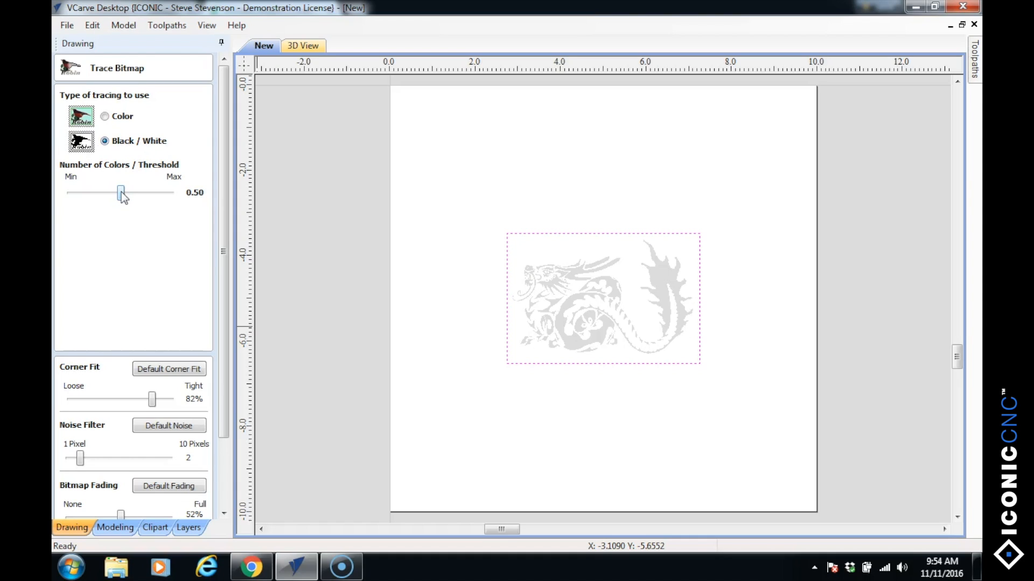
# Compare tracing thresholds of 0.76 and 0.99, settle on 0.53, and restore the default corner fit
pyautogui.moveTo(122, 193)
pyautogui.mouseDown()
pyautogui.moveTo(171, 194)
pyautogui.moveTo(148, 196)
pyautogui.mouseUp()
pyautogui.scroll(1, 595, 309)
pyautogui.click(589, 299)
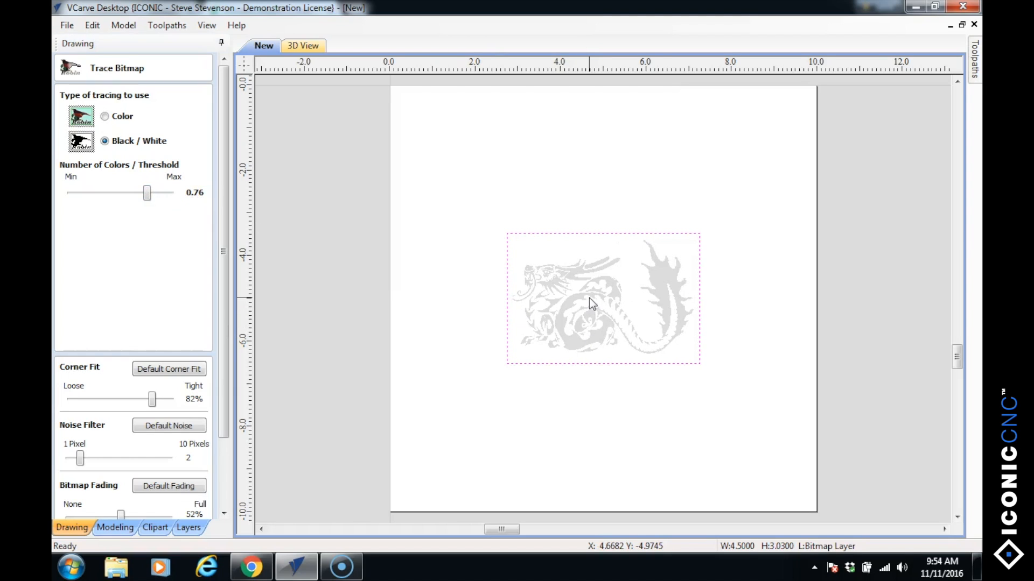
pyautogui.scroll(1, 589, 298)
pyautogui.scroll(2, 589, 298)
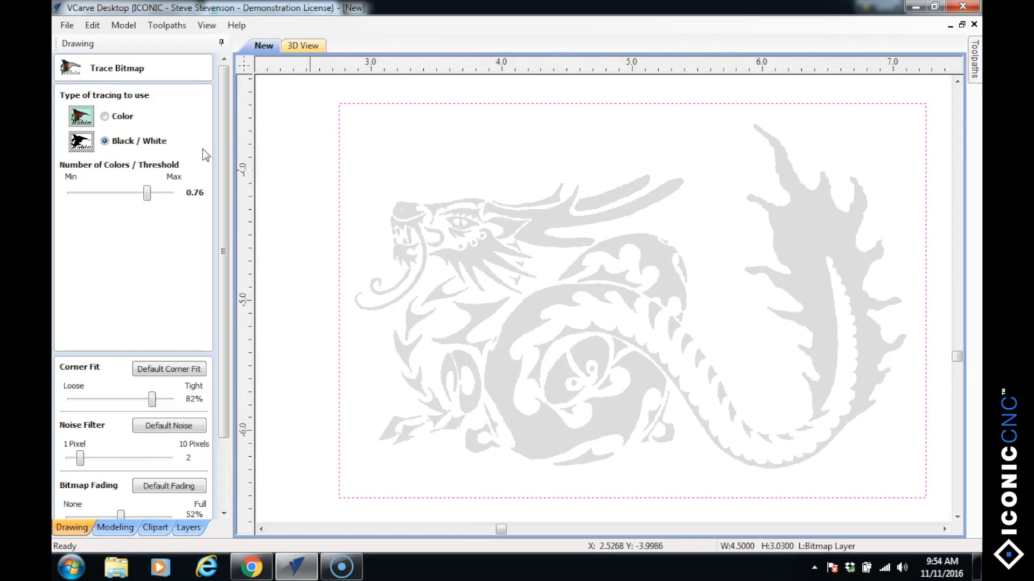
pyautogui.moveTo(147, 193); pyautogui.dragTo(170, 197)
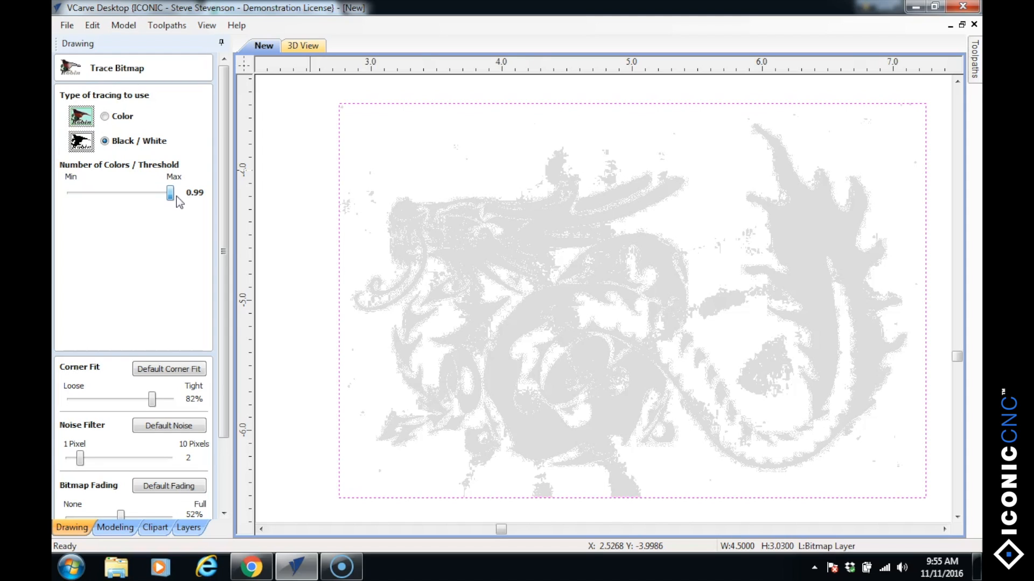
pyautogui.moveTo(169, 195); pyautogui.dragTo(122, 199)
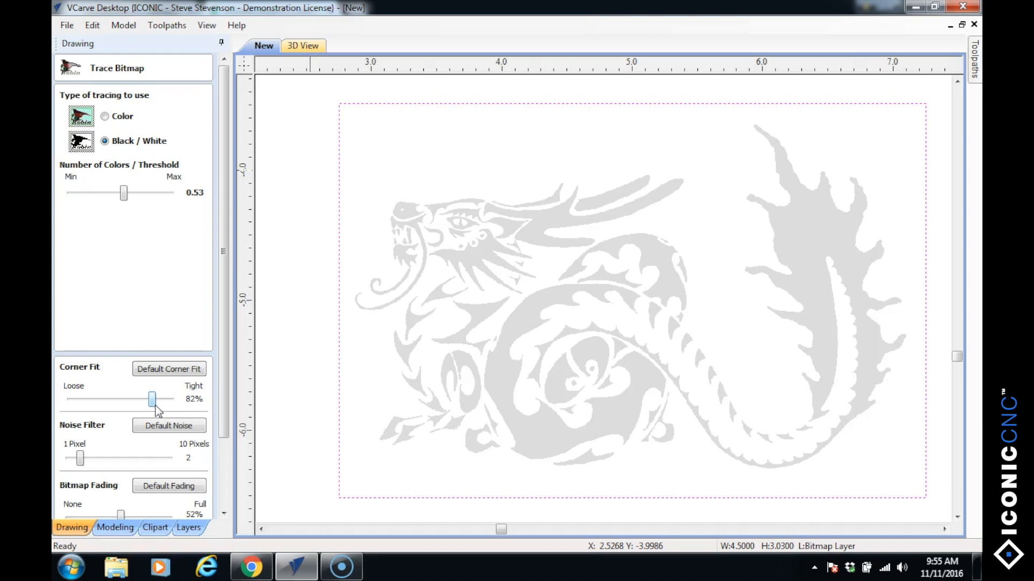
pyautogui.click(175, 370)
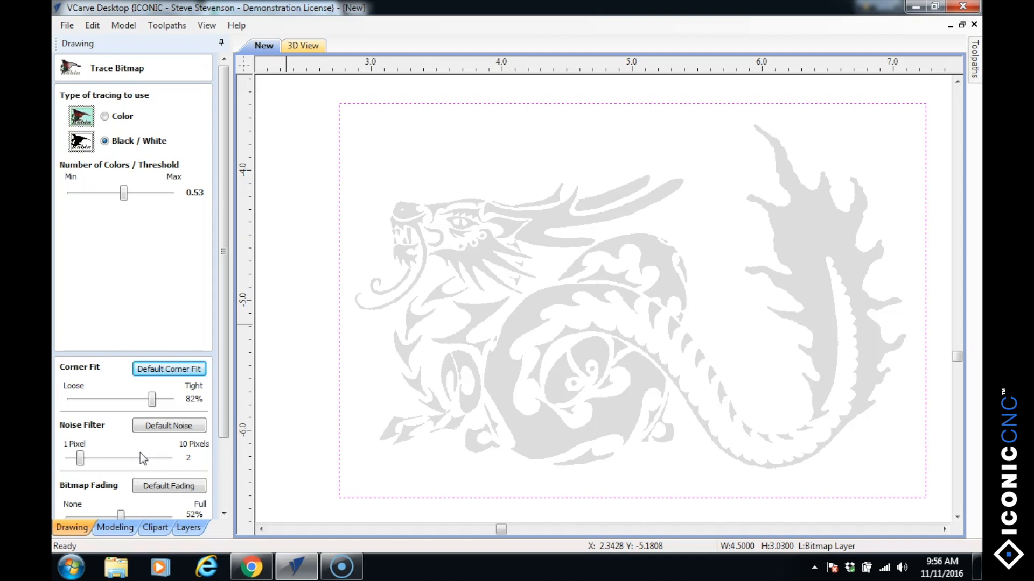
# Set the bitmap fading to 0% and preview the traced dragon vectors
pyautogui.moveTo(225, 395); pyautogui.dragTo(221, 445)
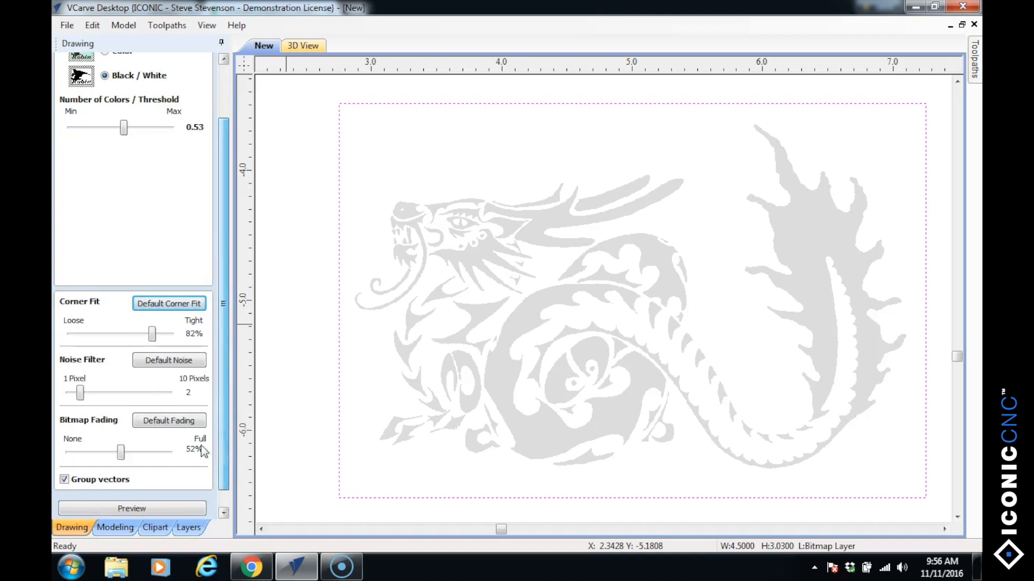
pyautogui.moveTo(120, 451); pyautogui.dragTo(72, 445)
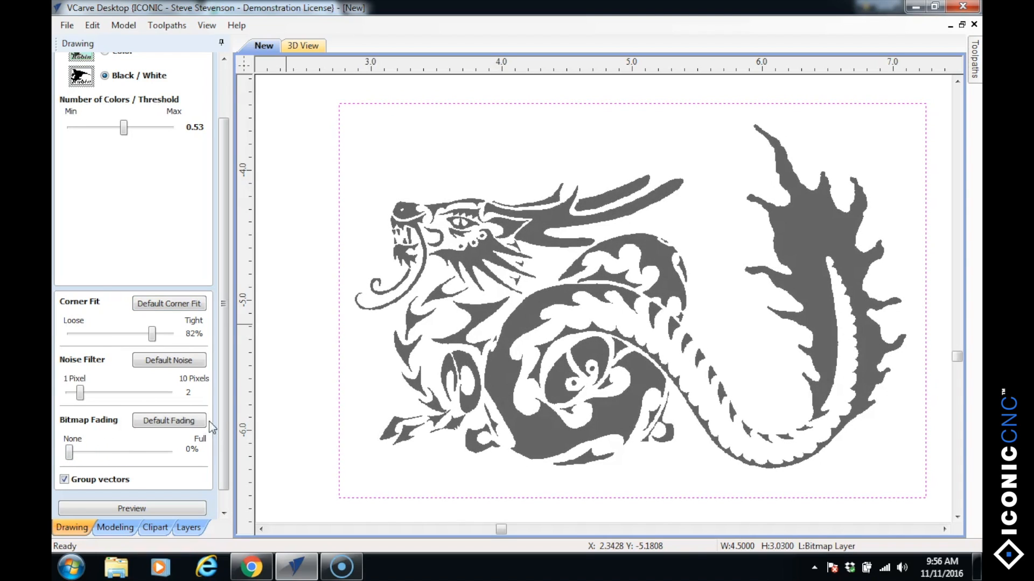
pyautogui.moveTo(224, 416); pyautogui.dragTo(224, 430)
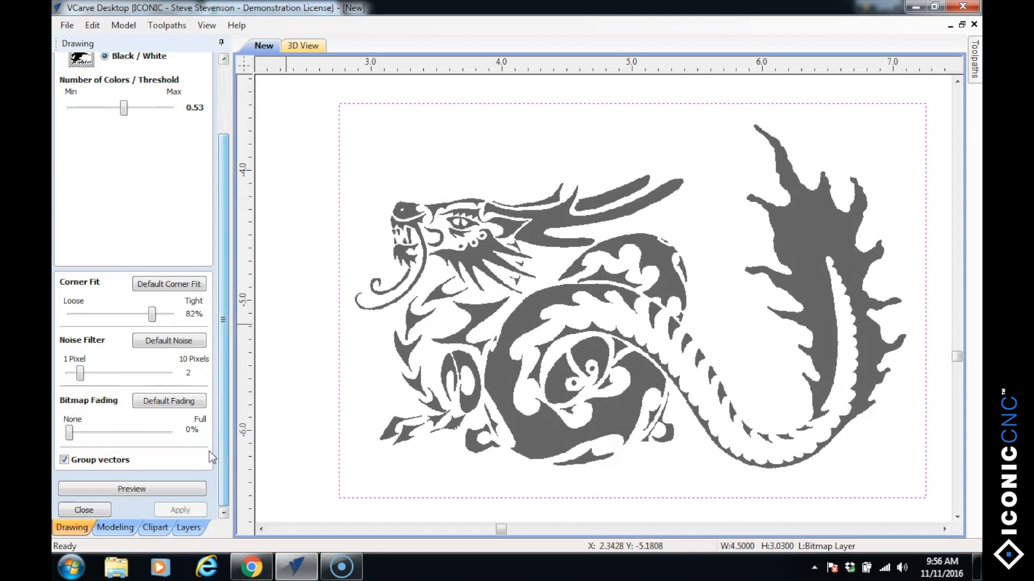
pyautogui.click(141, 487)
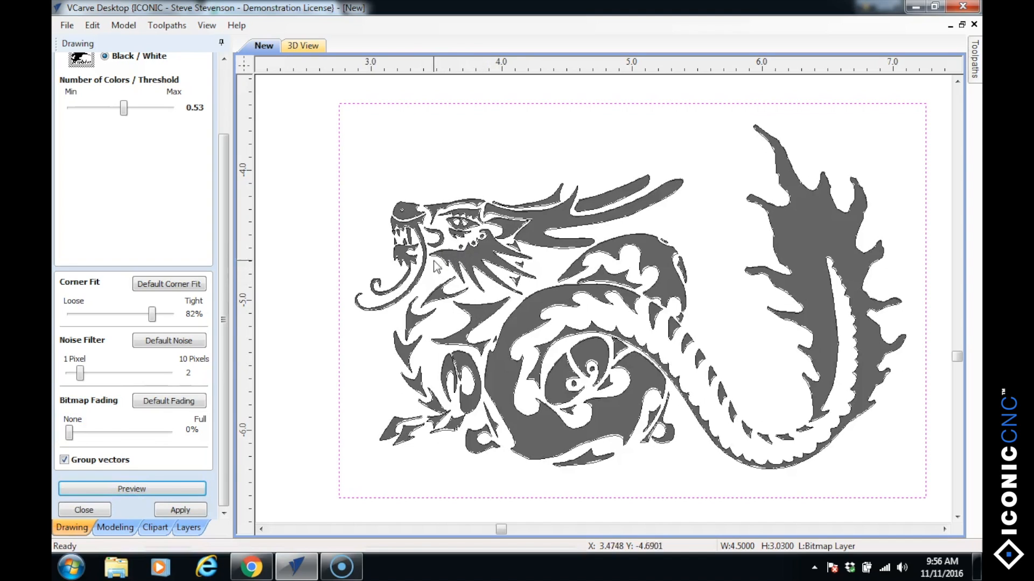
# Set the bitmap fading to 90% and examine how closely the traced vectors follow the dragon's pixel edges
pyautogui.moveTo(69, 434); pyautogui.dragTo(158, 437)
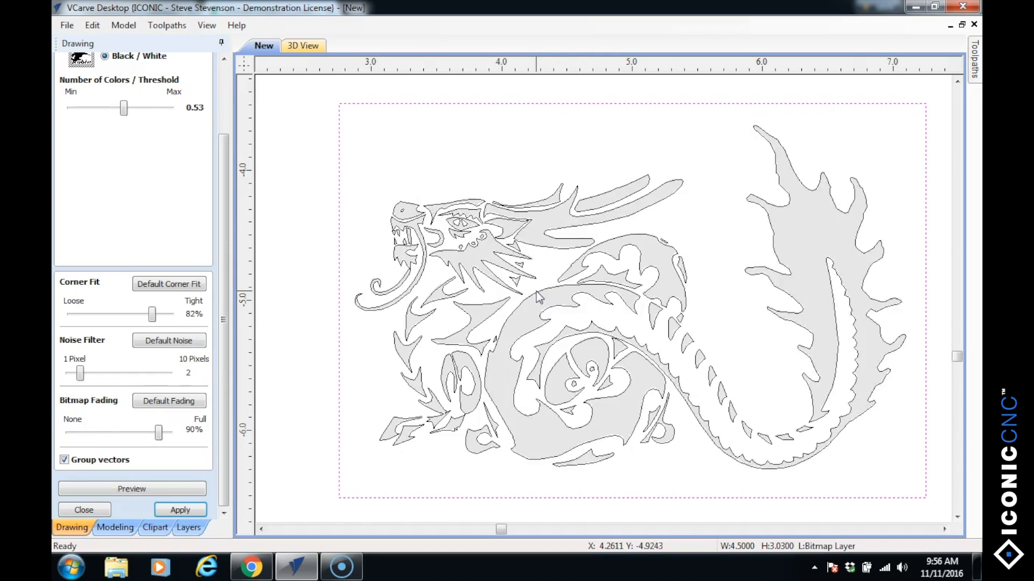
pyautogui.scroll(3, 538, 298)
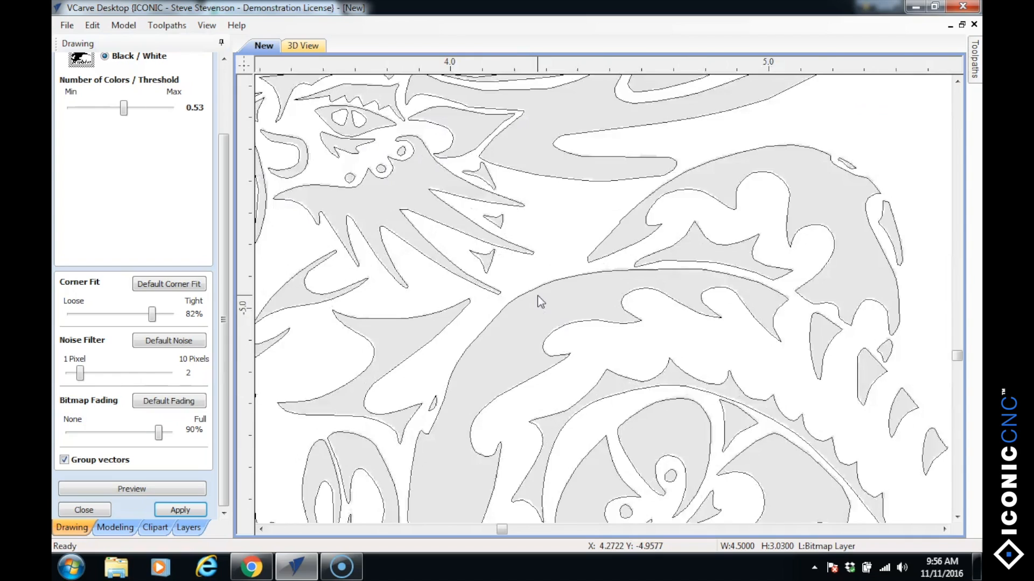
pyautogui.scroll(5, 538, 298)
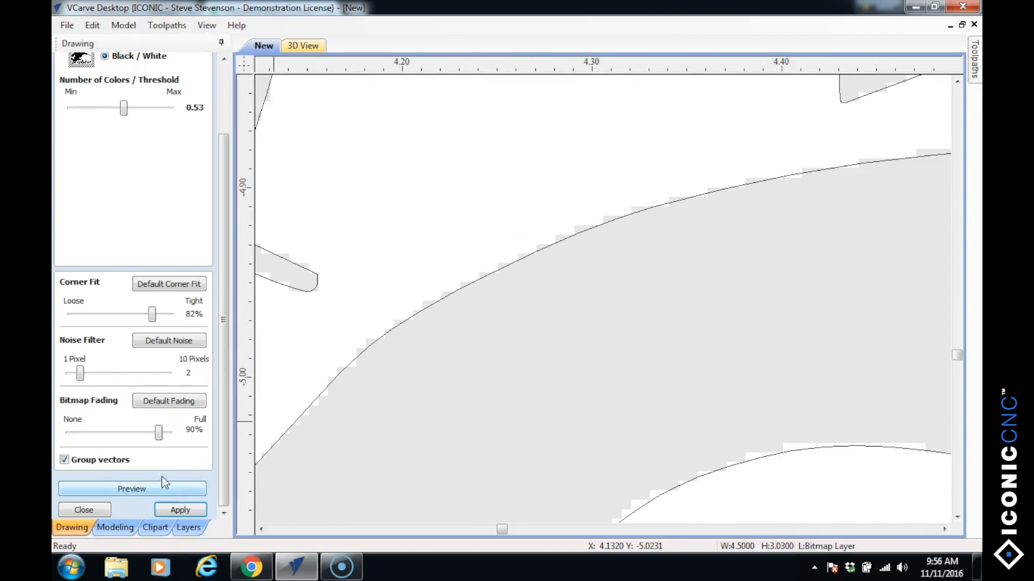
# Set the bitmap fading to 43% and inspect the smoothness of the traced outlines around the dragon's body and spikes
pyautogui.moveTo(158, 434); pyautogui.dragTo(108, 443)
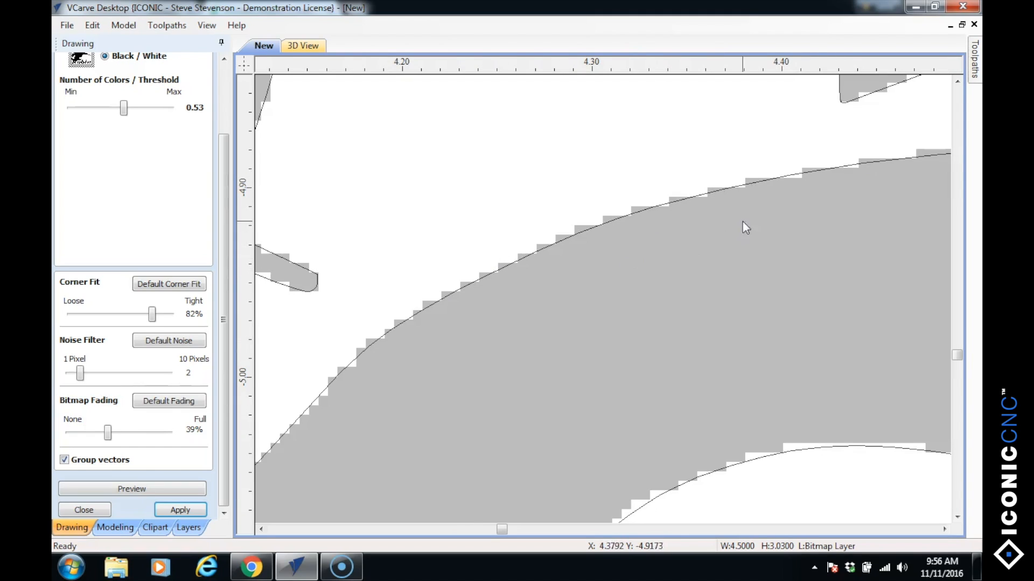
pyautogui.scroll(-2, 879, 144)
pyautogui.click(855, 128)
pyautogui.scroll(-3, 855, 128)
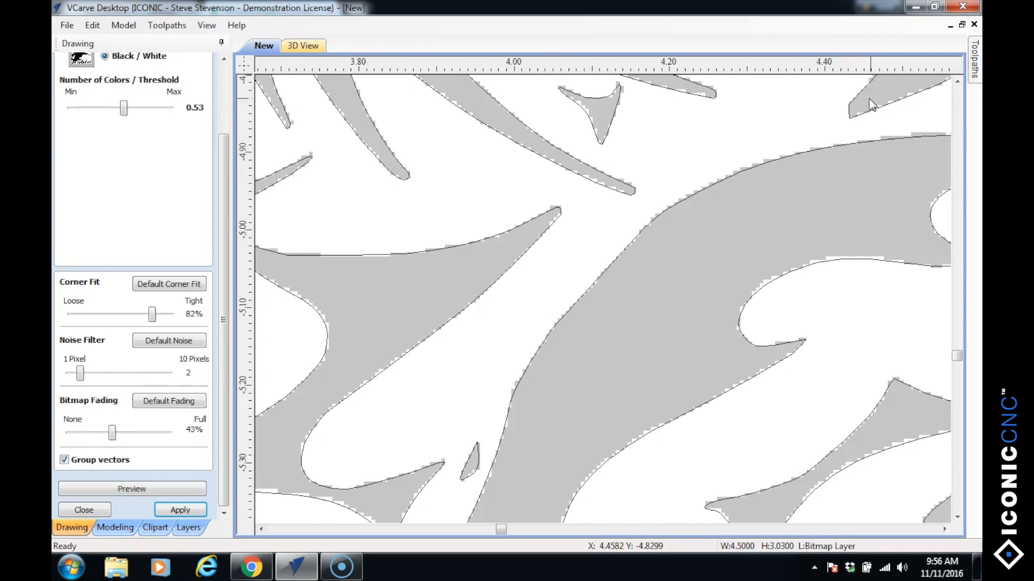
pyautogui.scroll(-1, 821, 101)
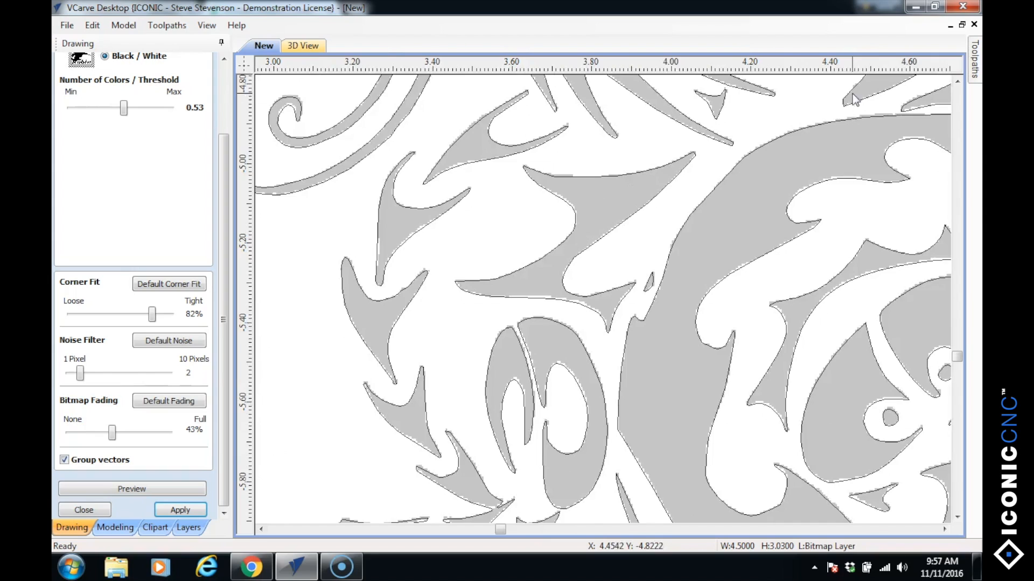
pyautogui.scroll(-1, 852, 94)
pyautogui.scroll(4, 851, 103)
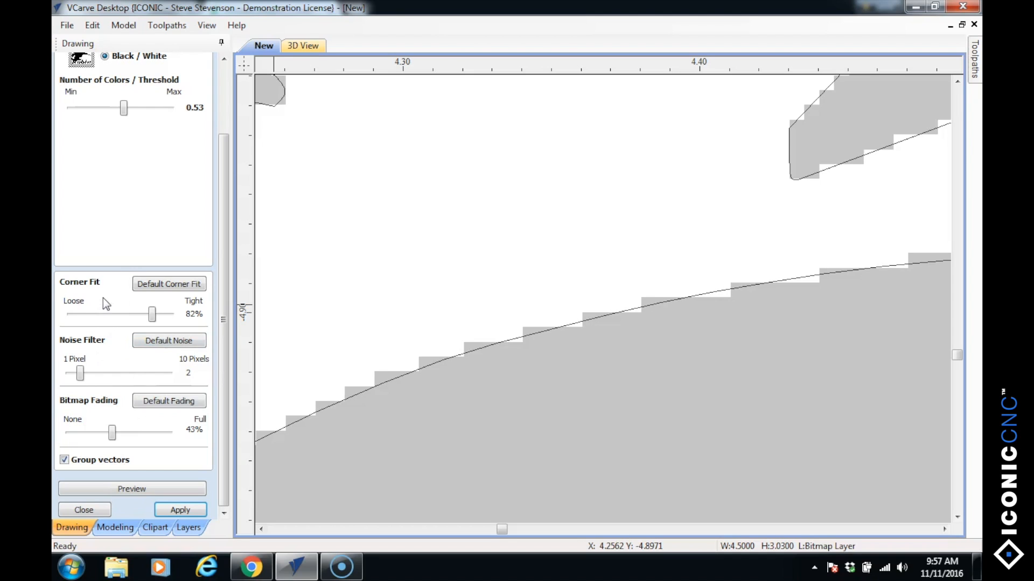
pyautogui.scroll(-3, 552, 252)
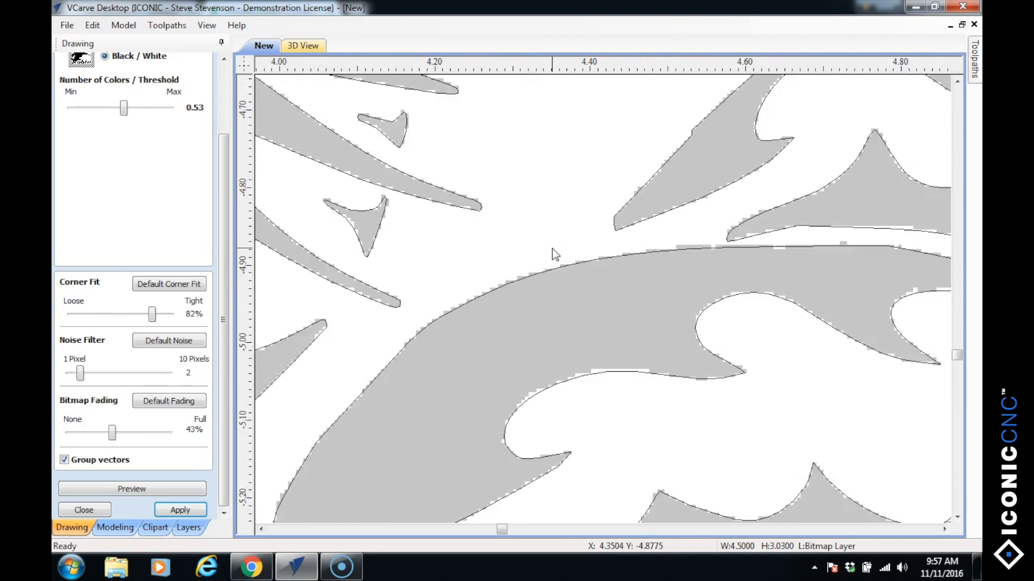
pyautogui.scroll(-4, 553, 250)
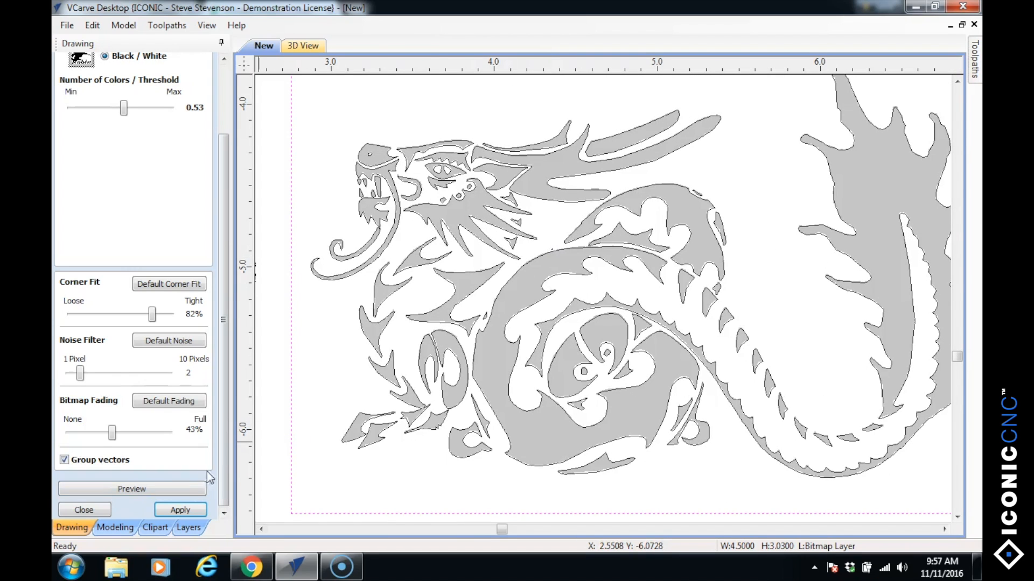
# Apply the trace and delete the original dragon bitmap from behind the vectors
pyautogui.click(171, 511)
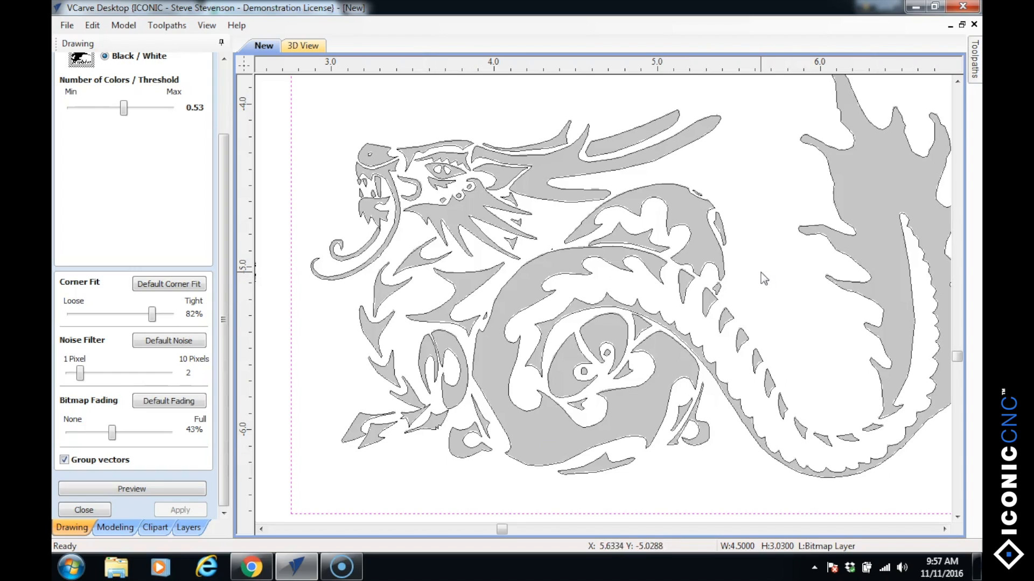
pyautogui.scroll(-2, 758, 276)
pyautogui.scroll(-1, 758, 276)
pyautogui.click(463, 324)
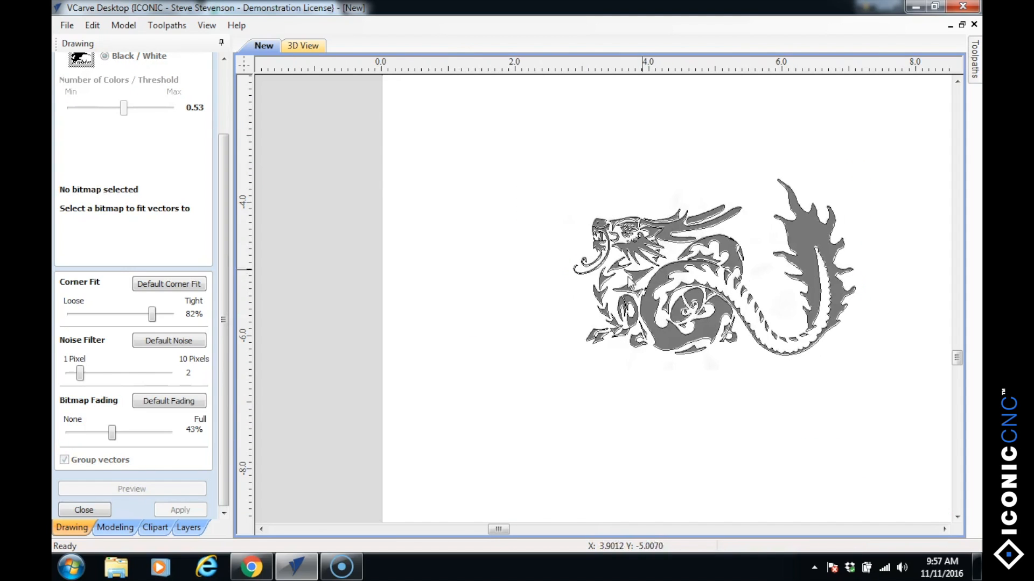
pyautogui.click(677, 233)
pyautogui.rightClick(676, 233)
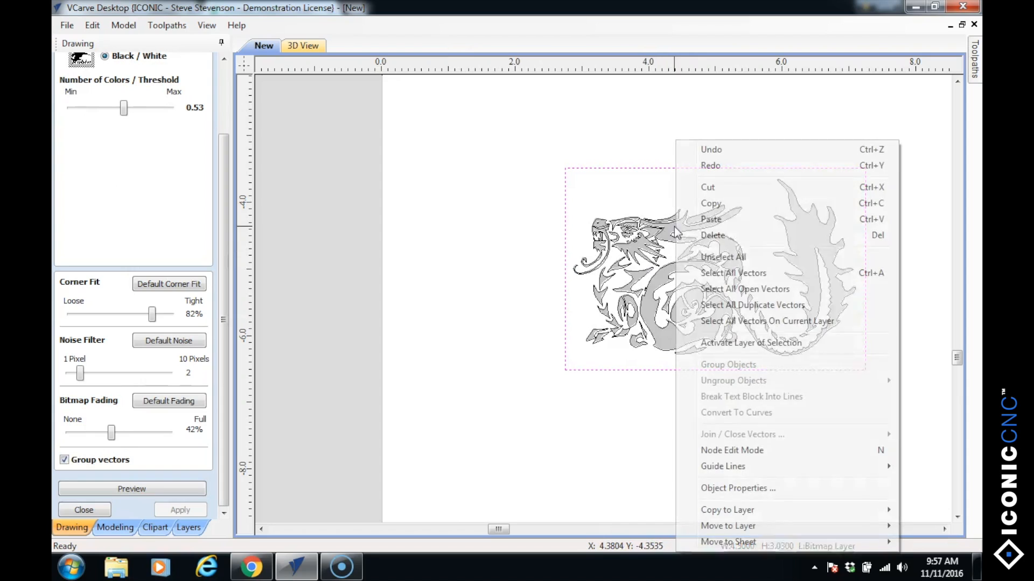
pyautogui.click(705, 240)
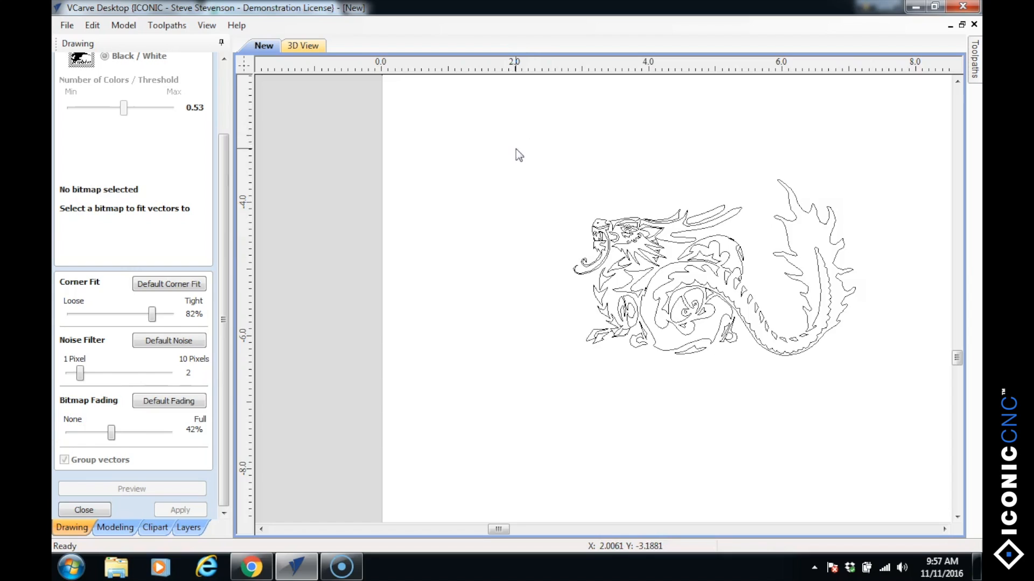
# Close the bitmap tracing and enlarge the dragon vectors freehand to about 6.6 by 4.1 inches
pyautogui.scroll(-1, 514, 155)
pyautogui.moveTo(519, 167); pyautogui.dragTo(832, 349)
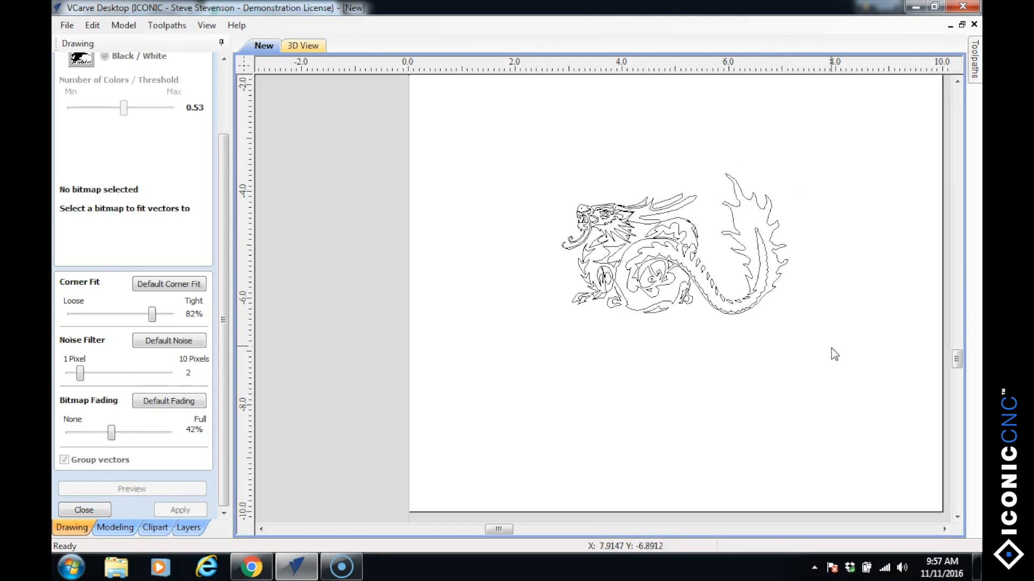
pyautogui.click(105, 510)
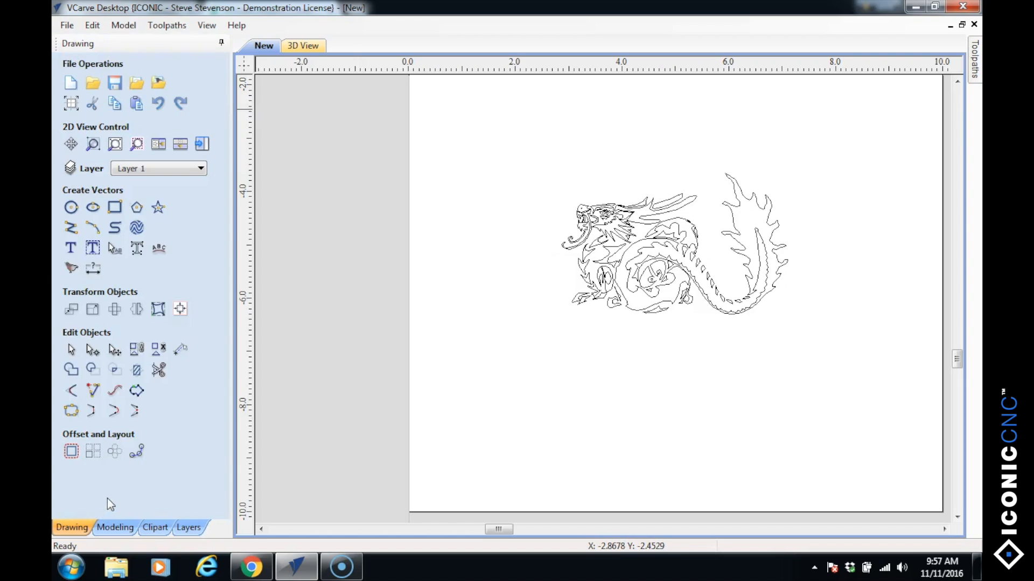
pyautogui.moveTo(504, 155); pyautogui.dragTo(943, 406)
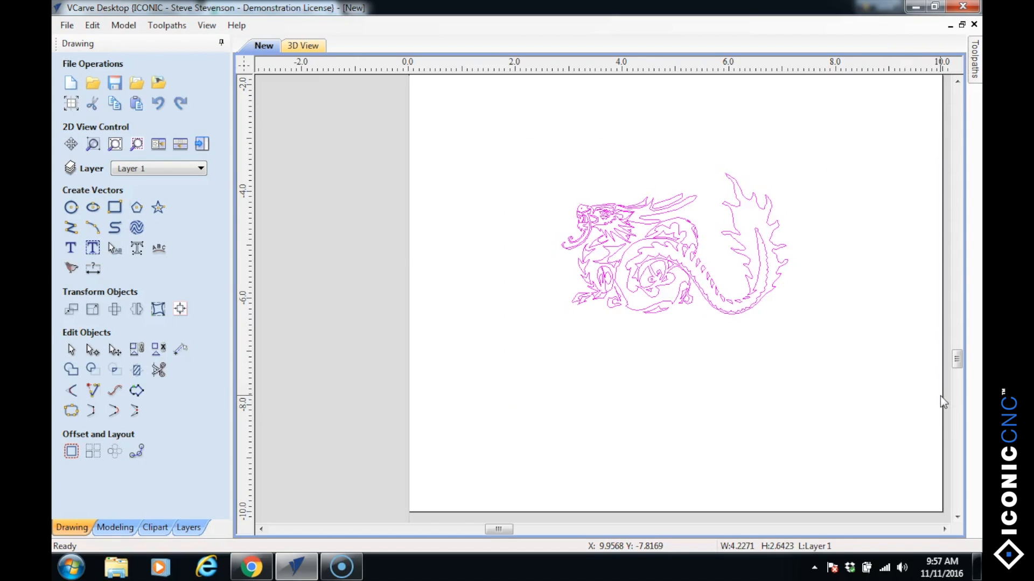
pyautogui.click(653, 257)
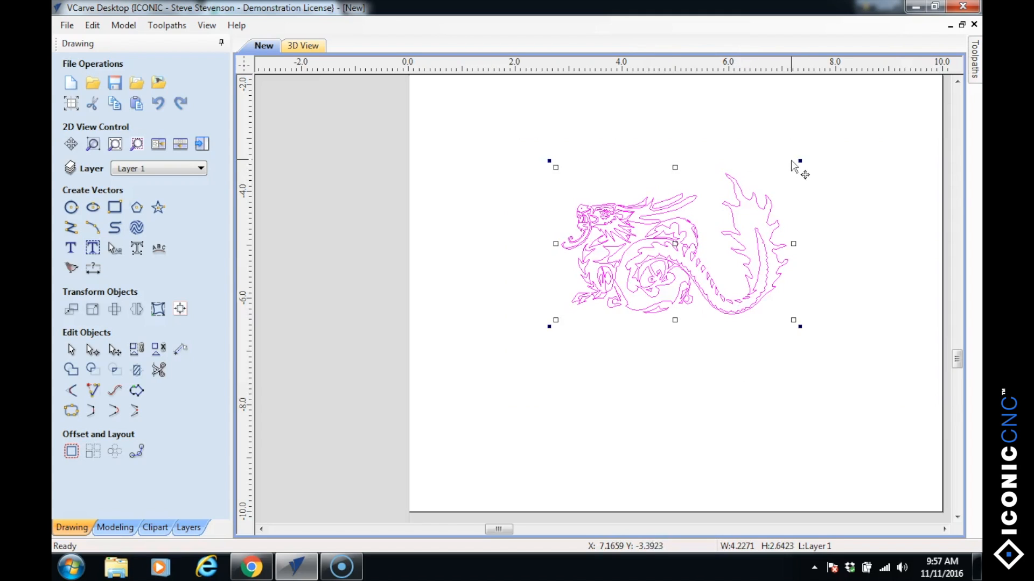
pyautogui.moveTo(792, 167); pyautogui.dragTo(872, 106)
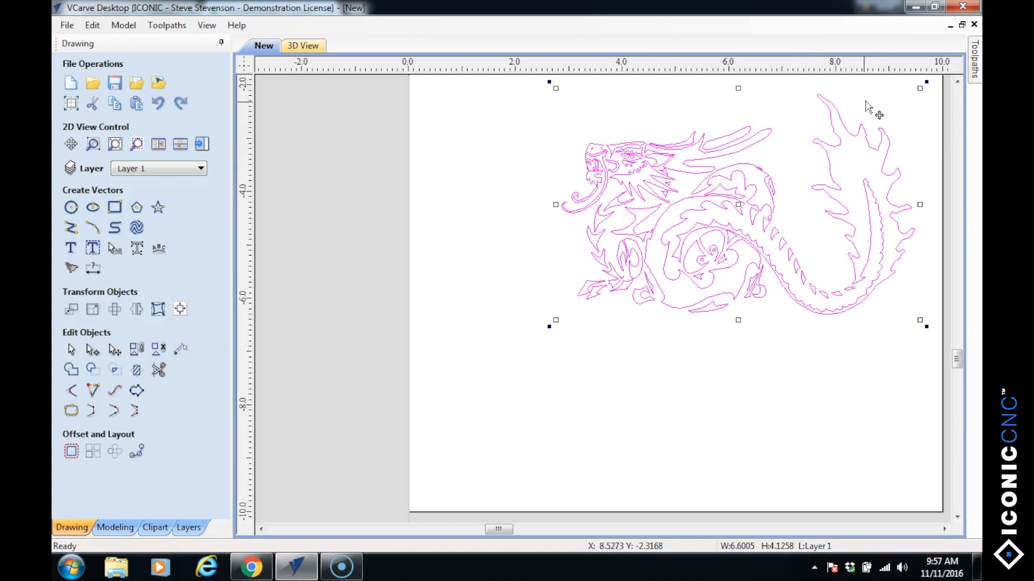
# Set the dragon vectors' width to 8 inches with X and Y linked, using the center anchor
pyautogui.click(93, 317)
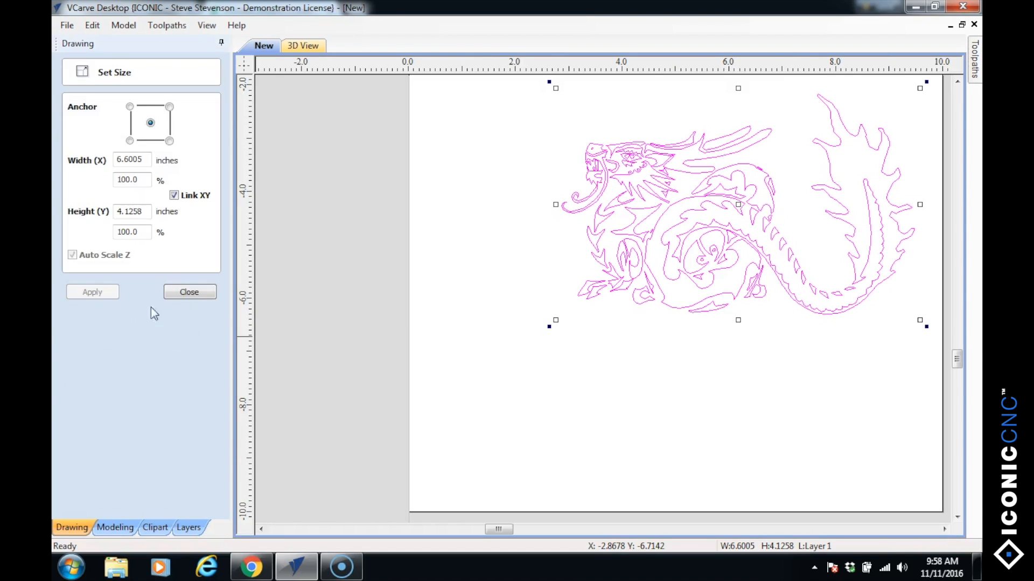
pyautogui.moveTo(143, 159); pyautogui.dragTo(94, 166)
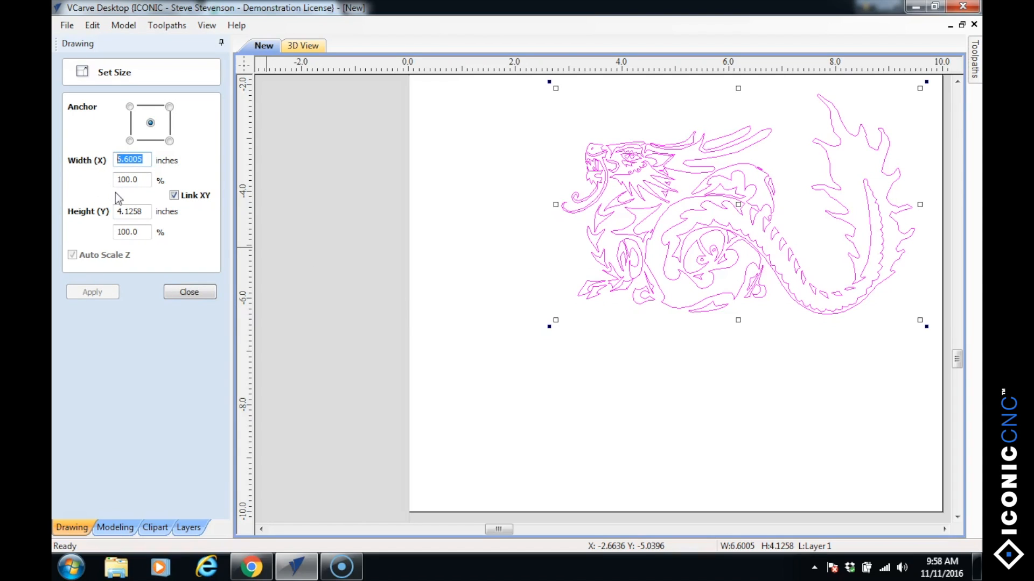
pyautogui.write('8')
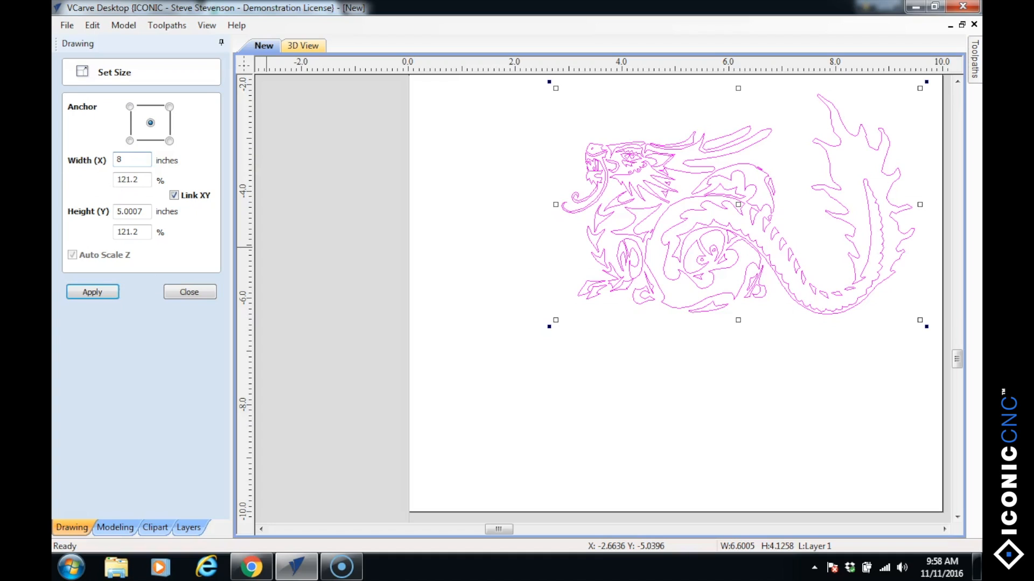
pyautogui.click(91, 293)
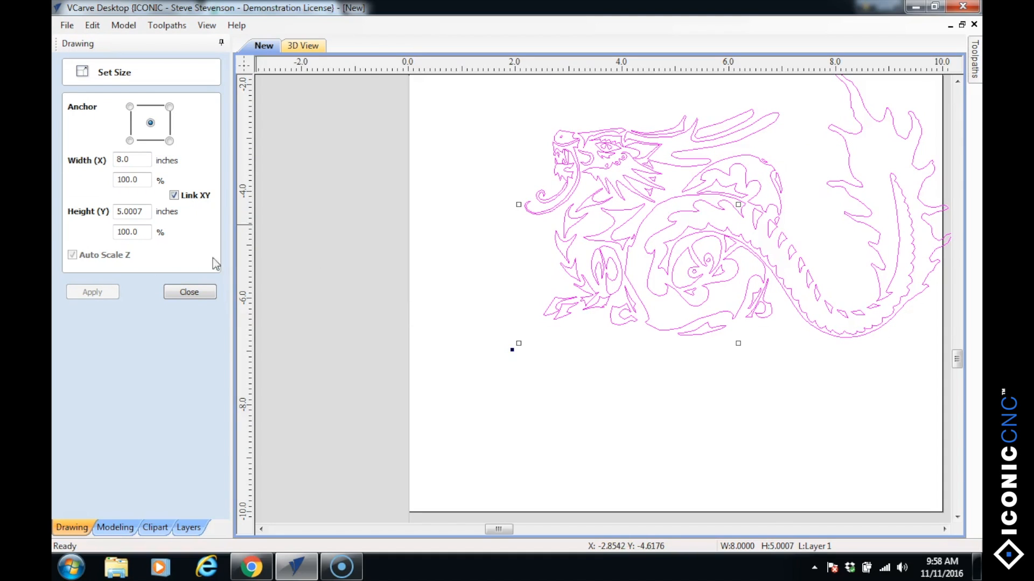
pyautogui.click(188, 293)
# Center the dragon vectors on the material in both directions and deselect them
pyautogui.click(179, 305)
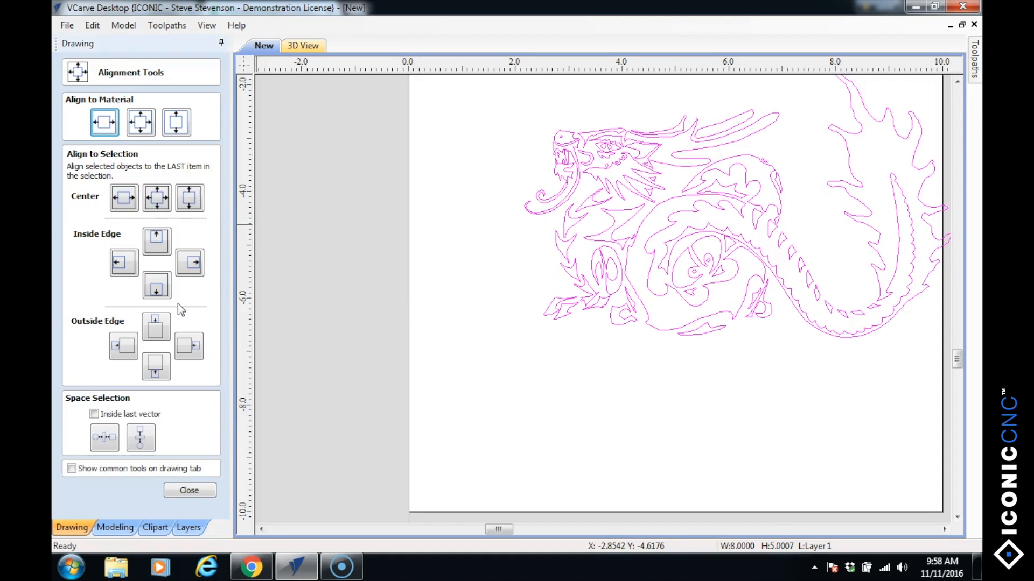
pyautogui.click(131, 128)
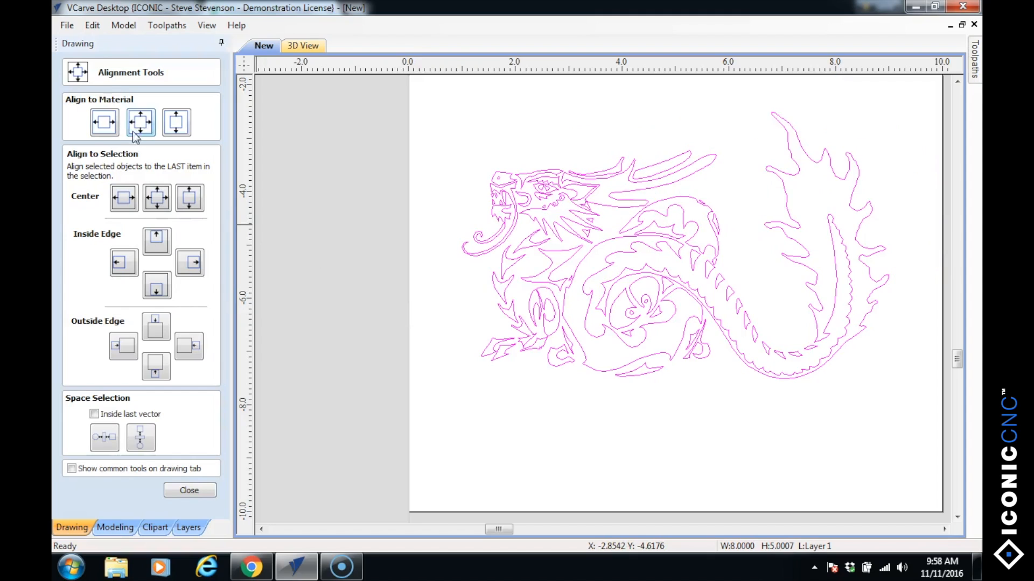
pyautogui.click(189, 491)
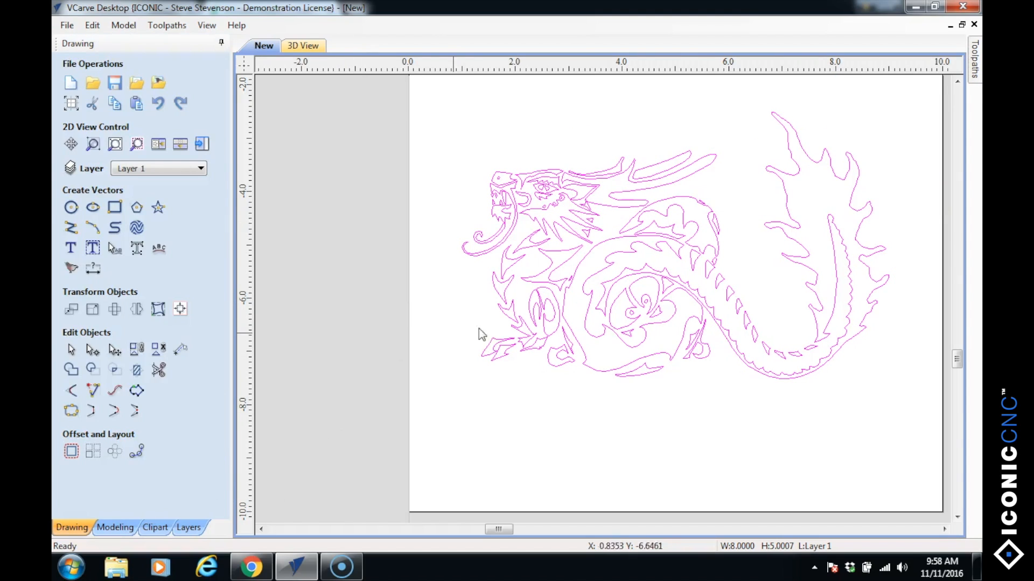
pyautogui.click(456, 294)
pyautogui.scroll(-1, 458, 292)
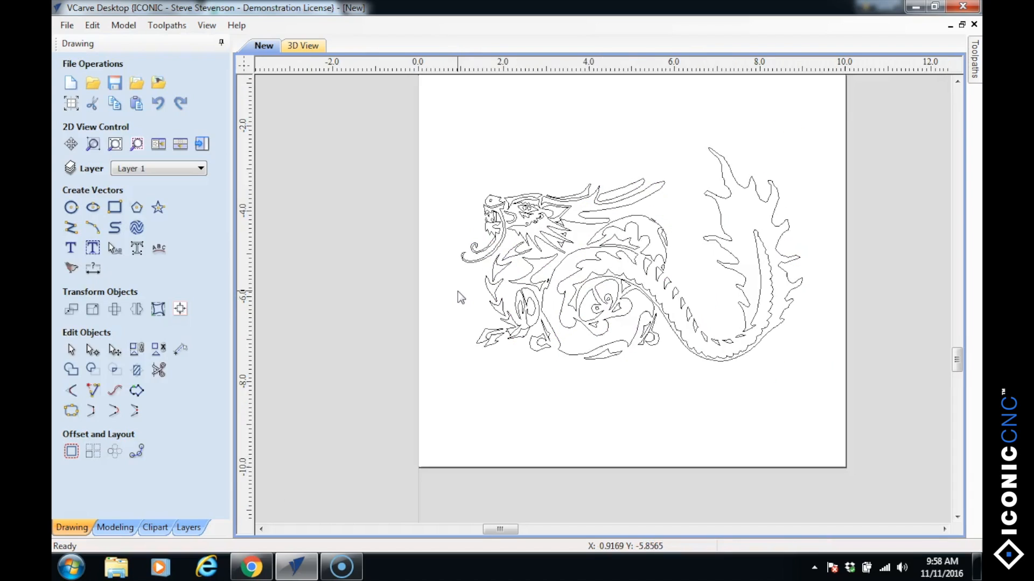
# Calculate a V-Carve toolpath for all dragon vectors with start depth 0.0, no flat depth and the V-Bit (90 deg 1.25")
pyautogui.moveTo(406, 134); pyautogui.dragTo(890, 486)
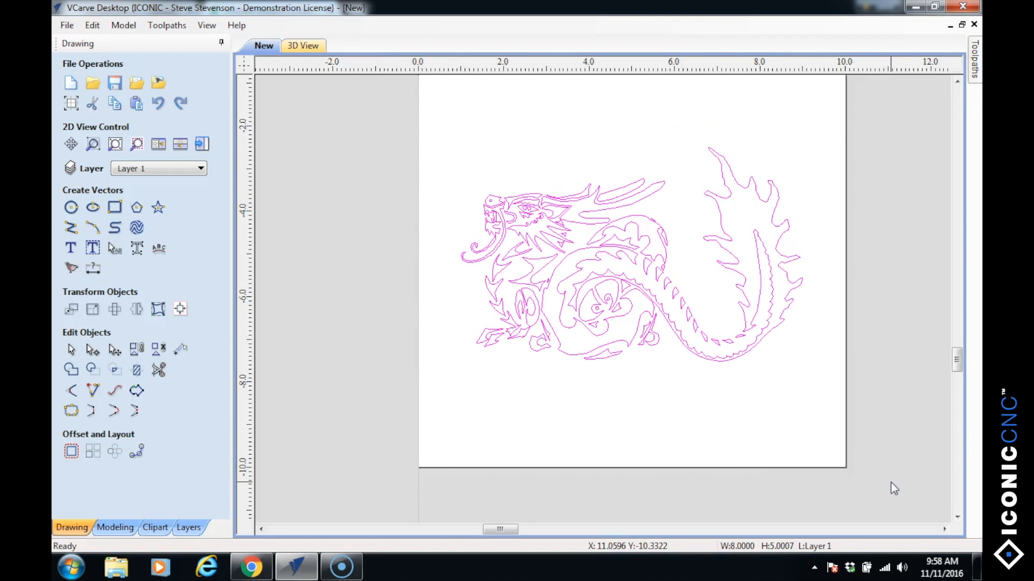
pyautogui.click(199, 144)
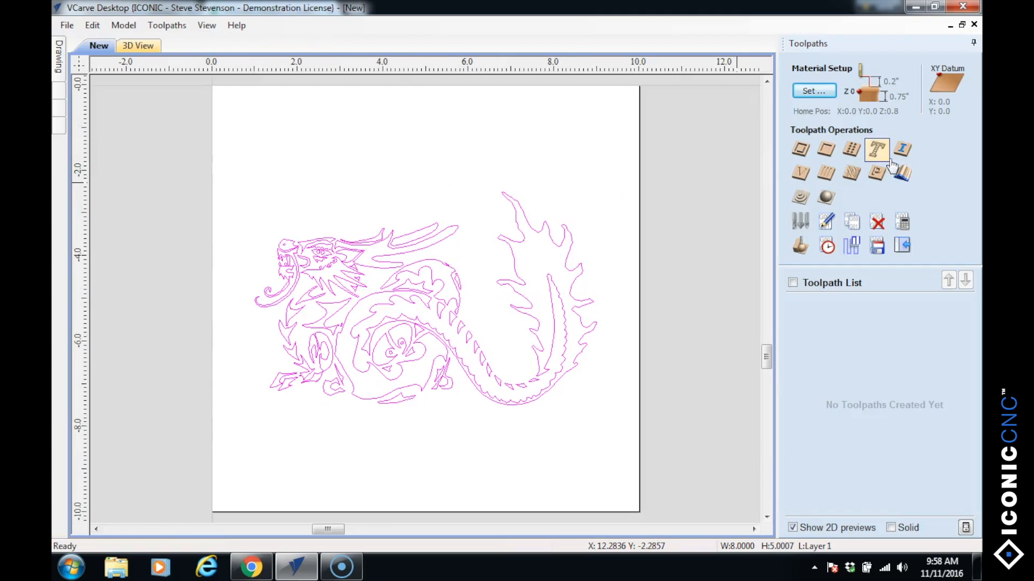
pyautogui.click(800, 175)
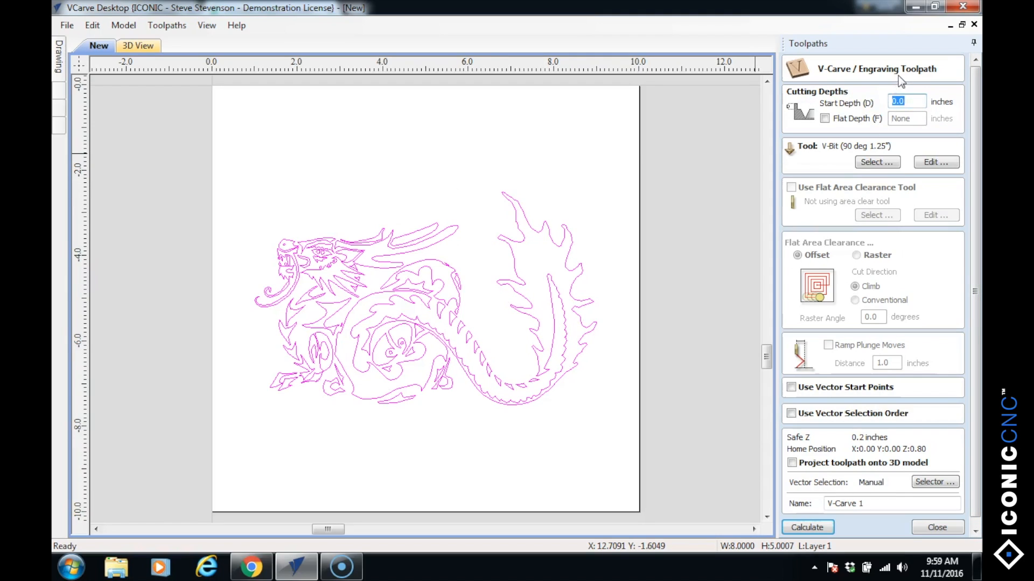
pyautogui.click(914, 102)
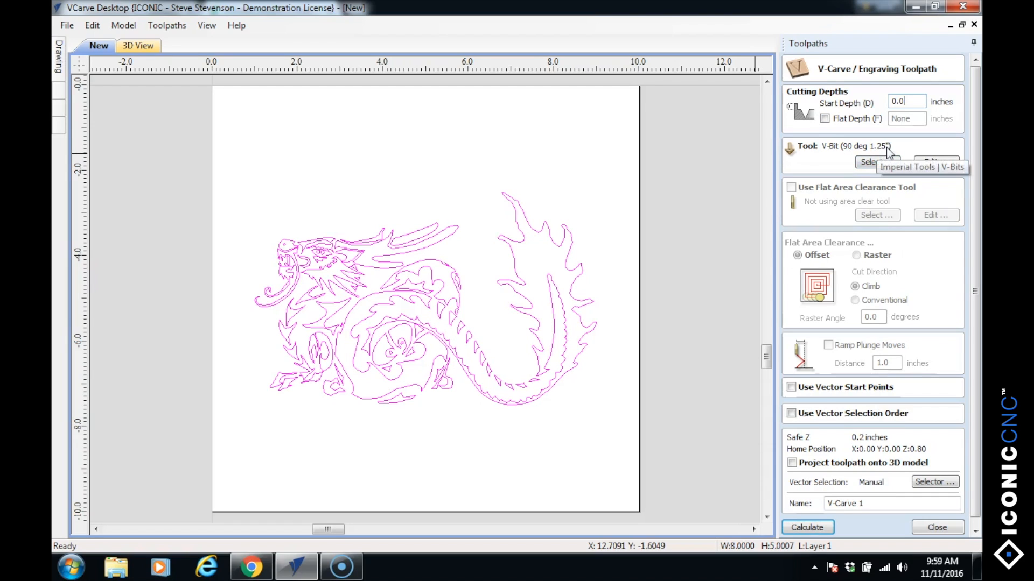
pyautogui.scroll(-1, 977, 148)
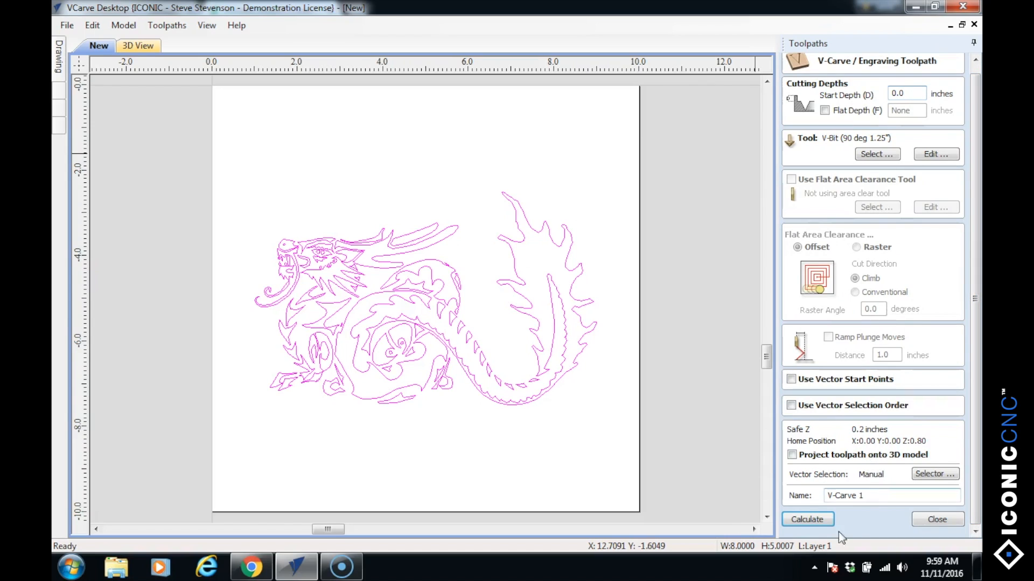
pyautogui.click(805, 519)
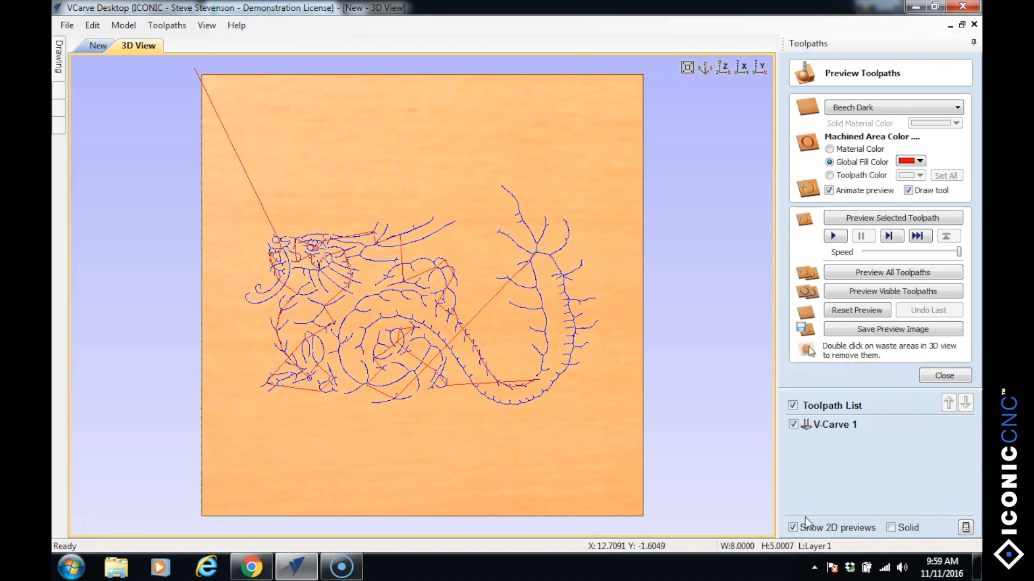
# Preview all toolpaths with machined areas in material color, examine the carved dragon against its 2D vectors, and close the preview
pyautogui.click(863, 274)
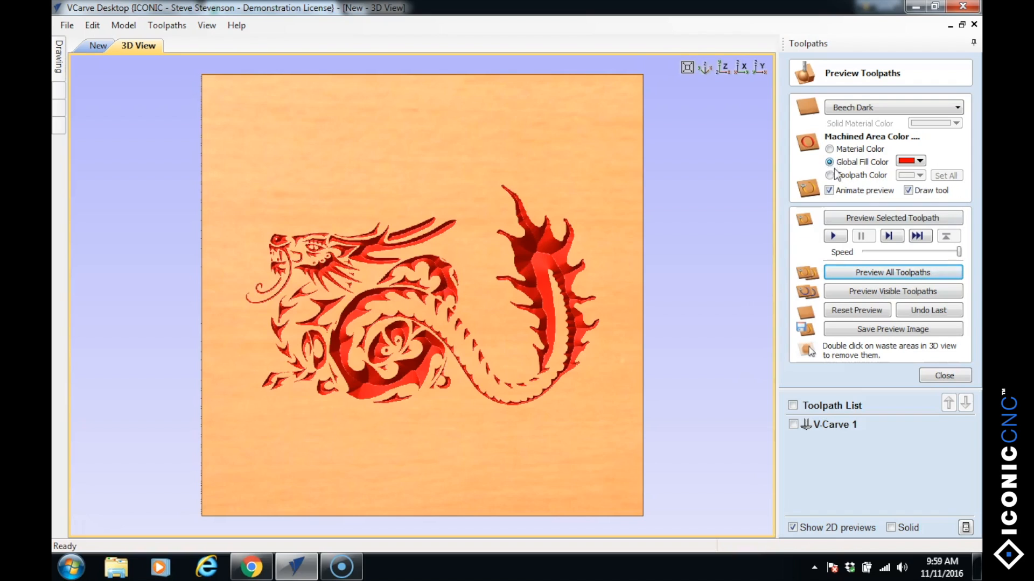
pyautogui.click(829, 149)
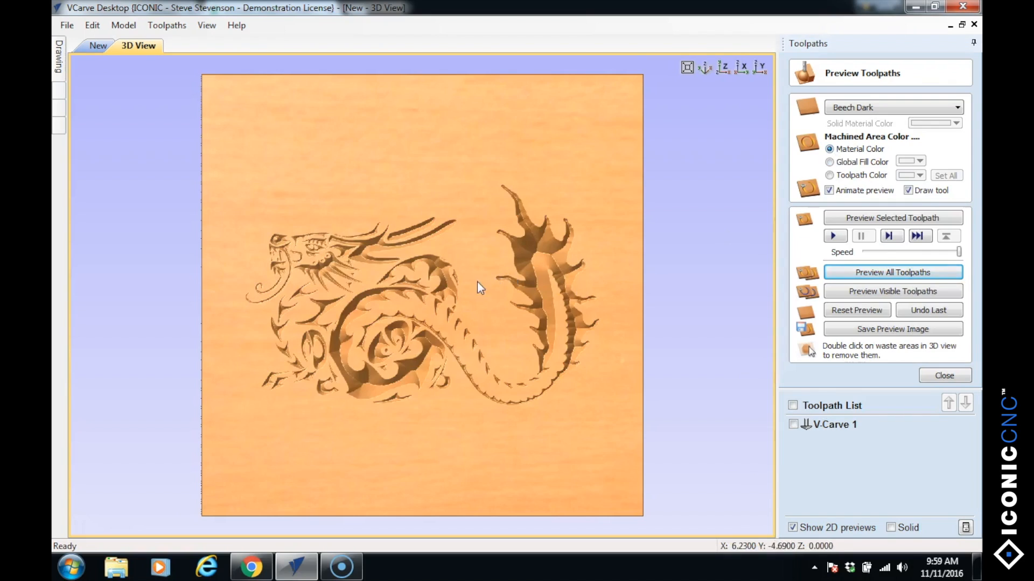
pyautogui.scroll(2, 477, 282)
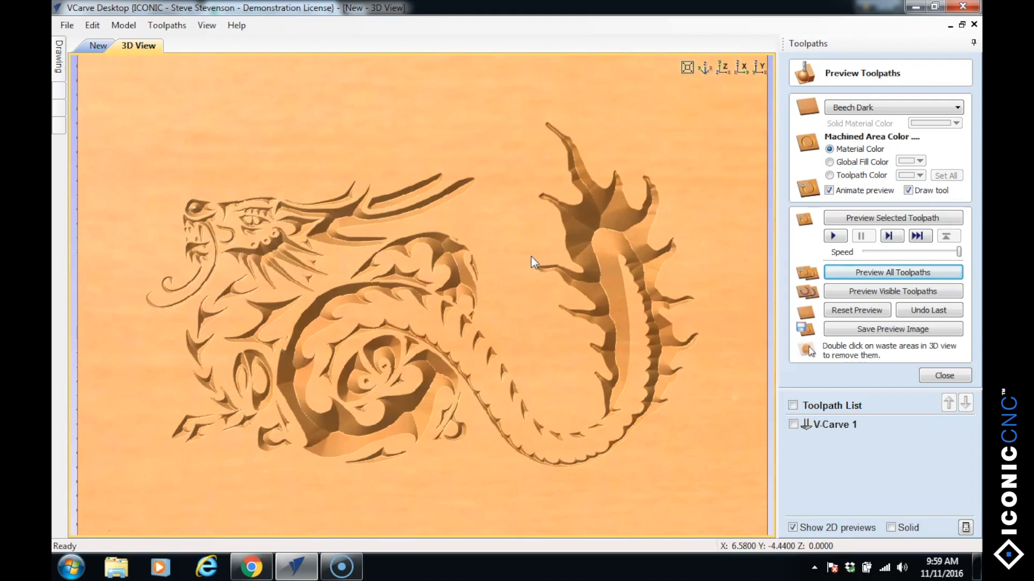
pyautogui.moveTo(493, 251); pyautogui.dragTo(512, 126)
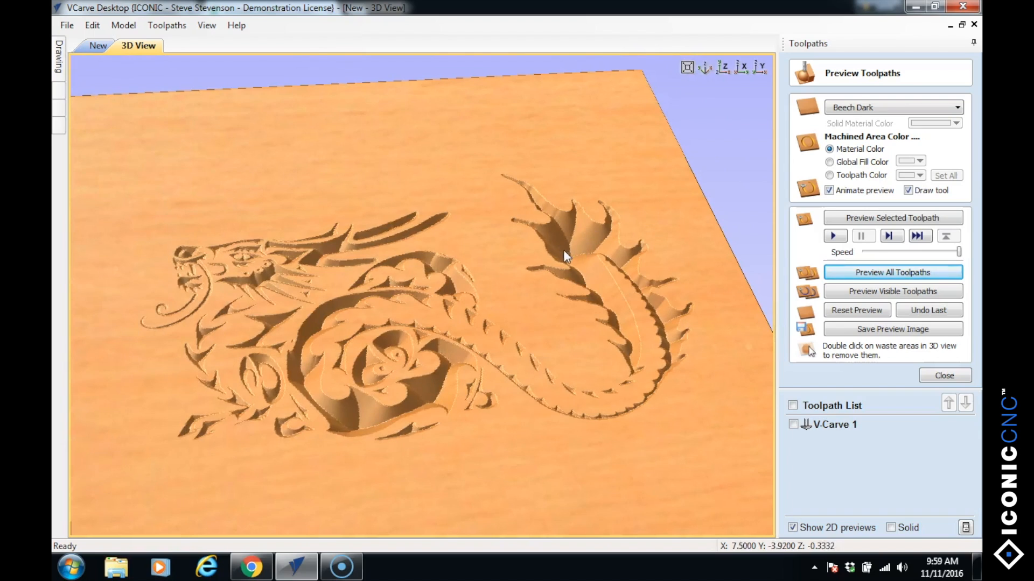
pyautogui.click(97, 48)
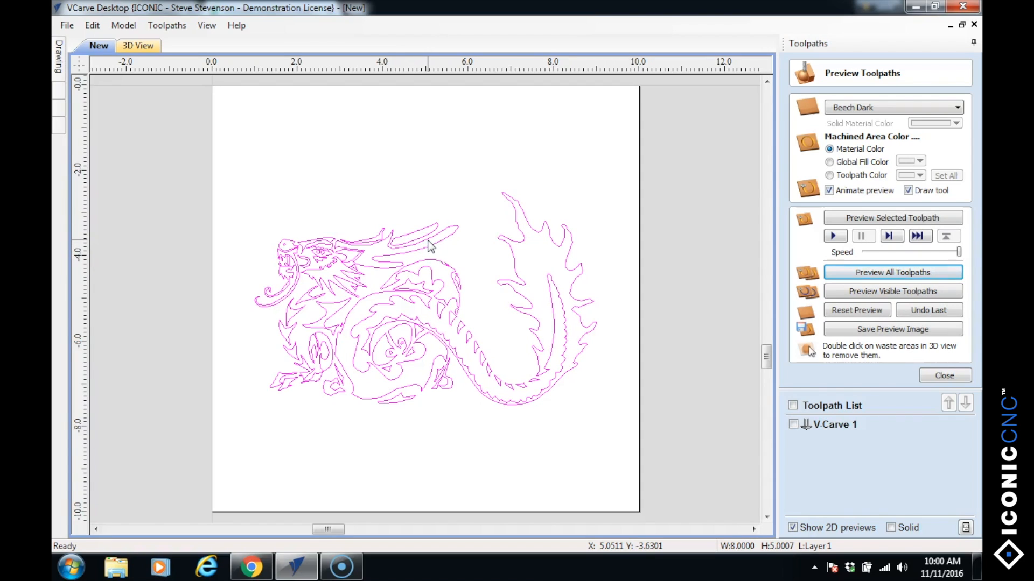
pyautogui.click(141, 46)
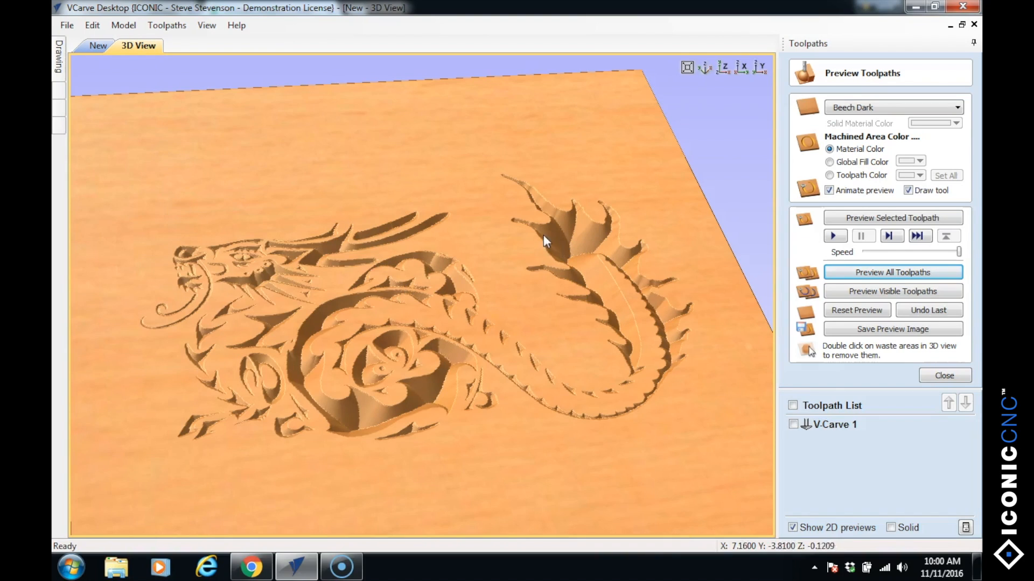
pyautogui.scroll(-3, 364, 243)
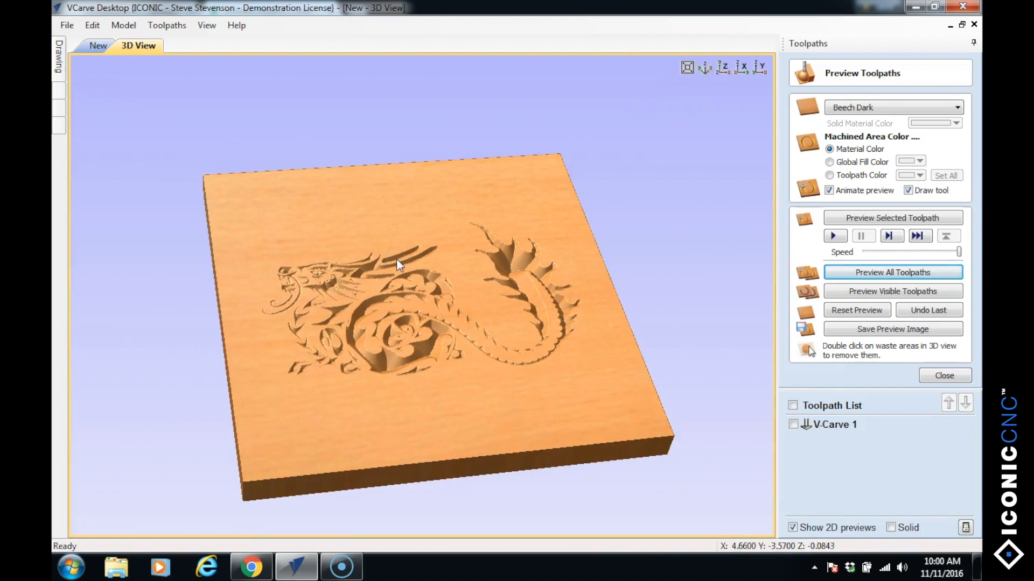
pyautogui.moveTo(458, 262); pyautogui.dragTo(445, 341)
pyautogui.click(930, 376)
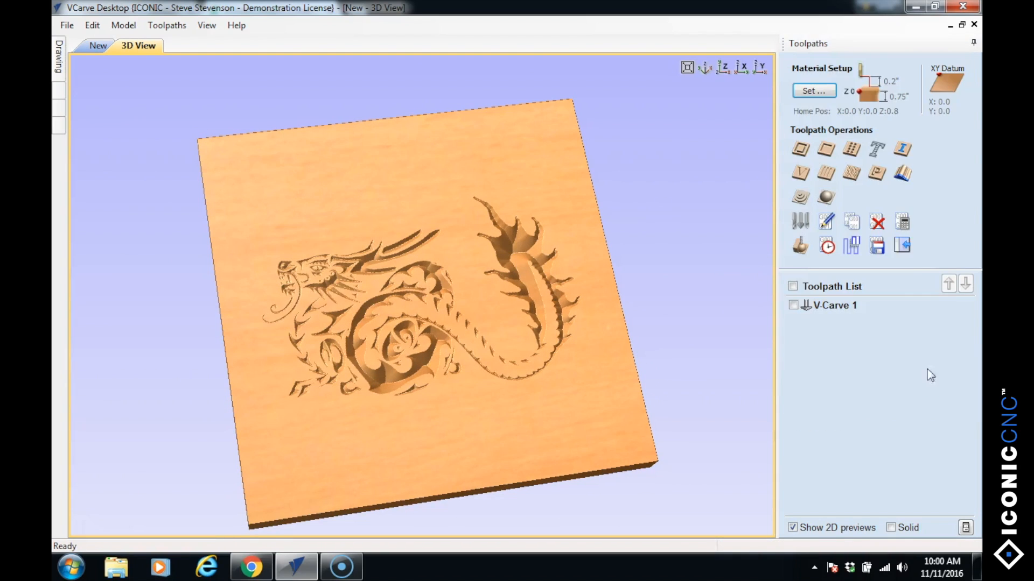
# Edit the V-Carve 1 toolpath to use a flat depth of .125 inches and recalculate it
pyautogui.doubleClick(835, 310)
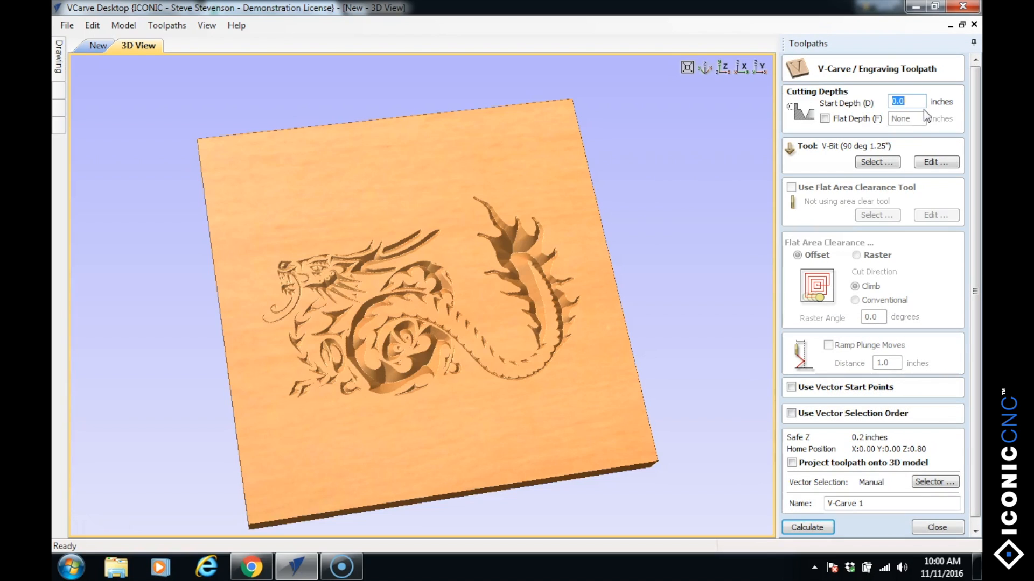
pyautogui.click(824, 118)
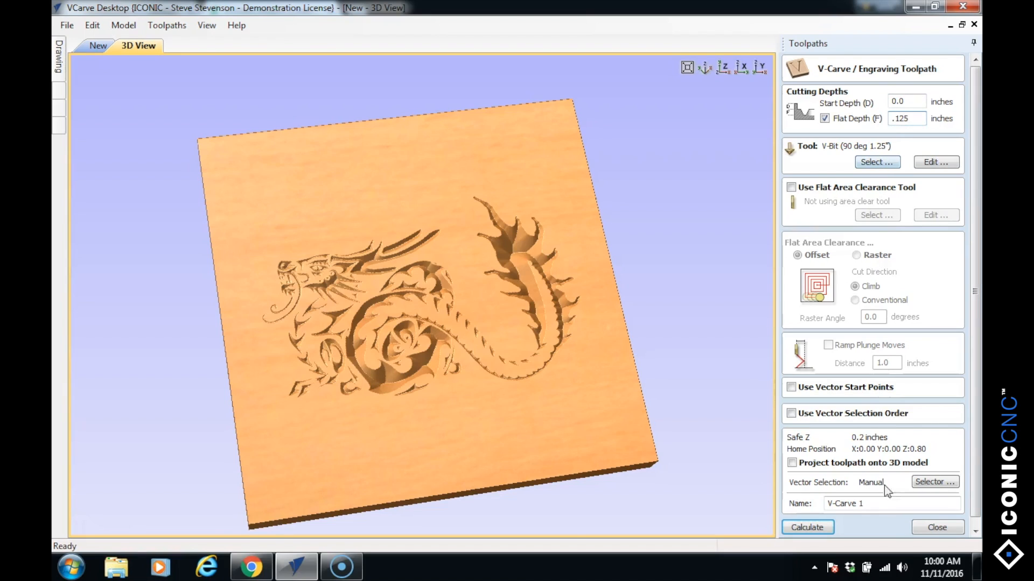
pyautogui.click(809, 527)
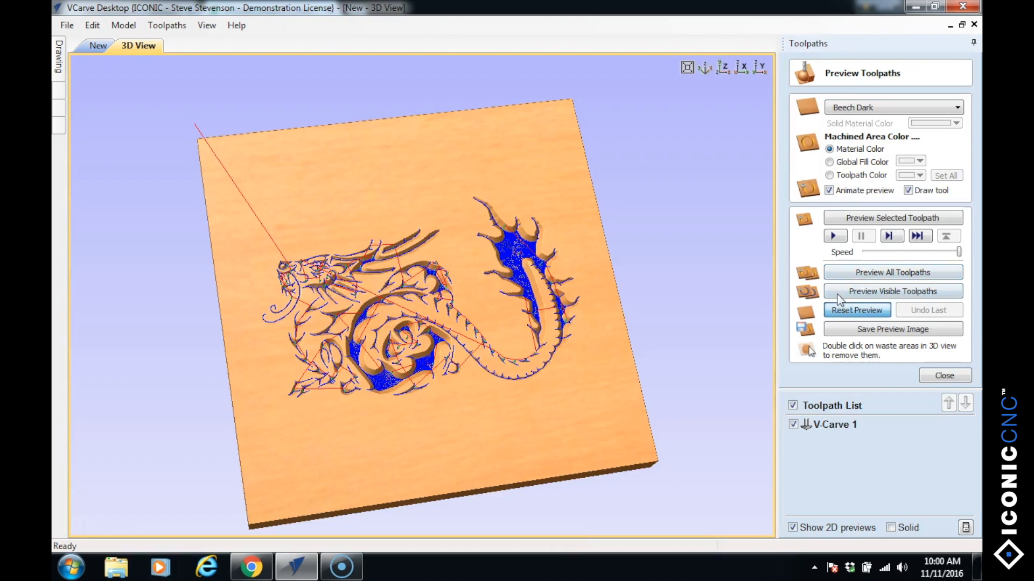
# Preview the recalculated toolpath, examine the flat-bottomed carving up close with red global fill color on machined areas, and close the preview
pyautogui.click(856, 272)
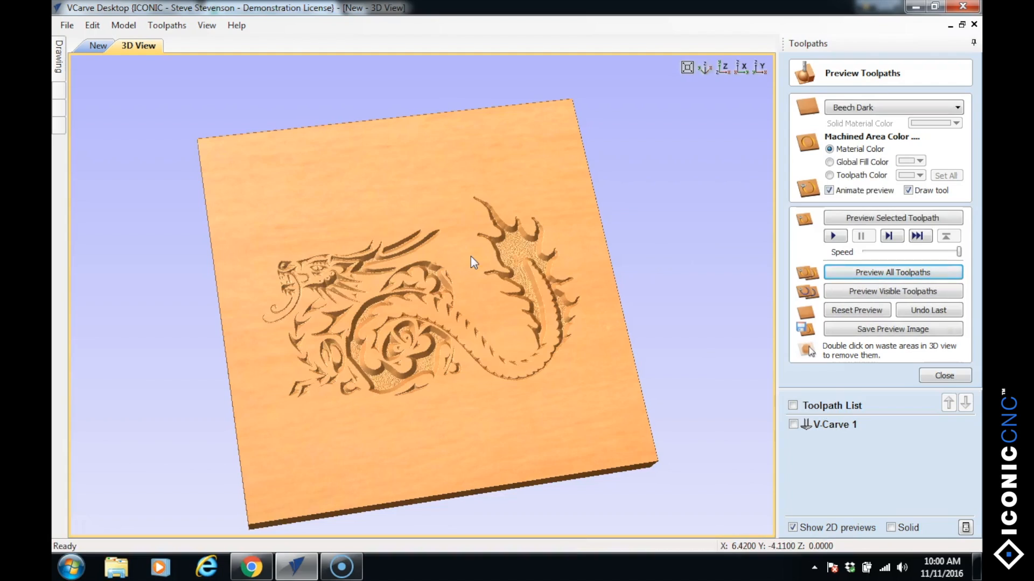
pyautogui.scroll(4, 474, 253)
pyautogui.scroll(-1, 553, 209)
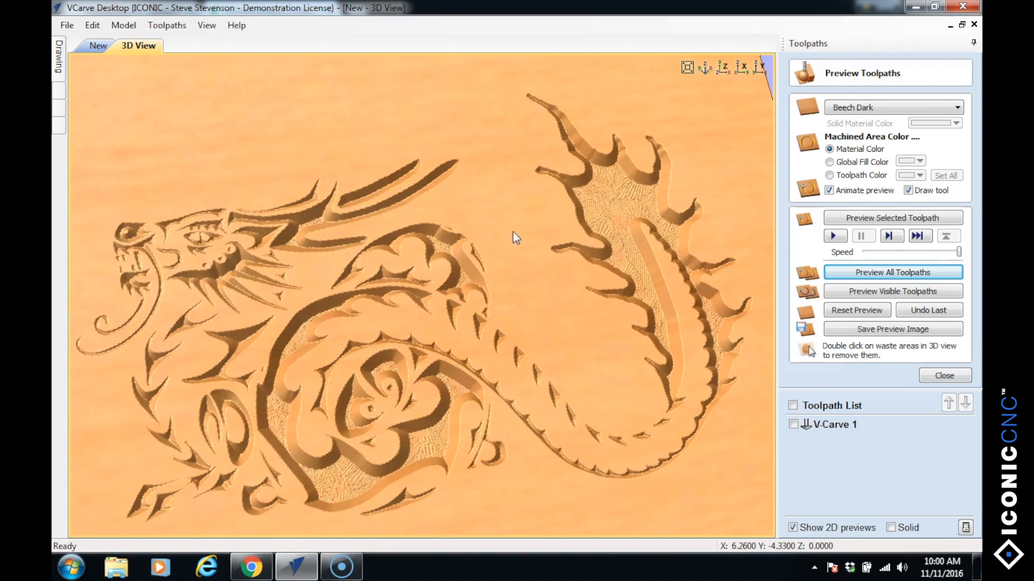
pyautogui.moveTo(502, 229); pyautogui.dragTo(500, 224, button='middle')
pyautogui.moveTo(500, 235); pyautogui.dragTo(591, 226)
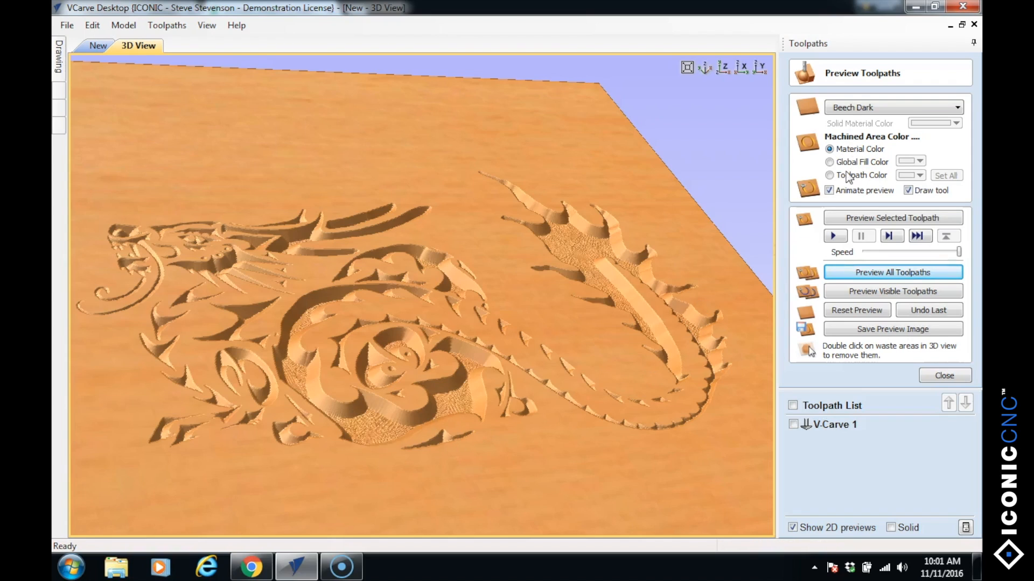
pyautogui.click(829, 162)
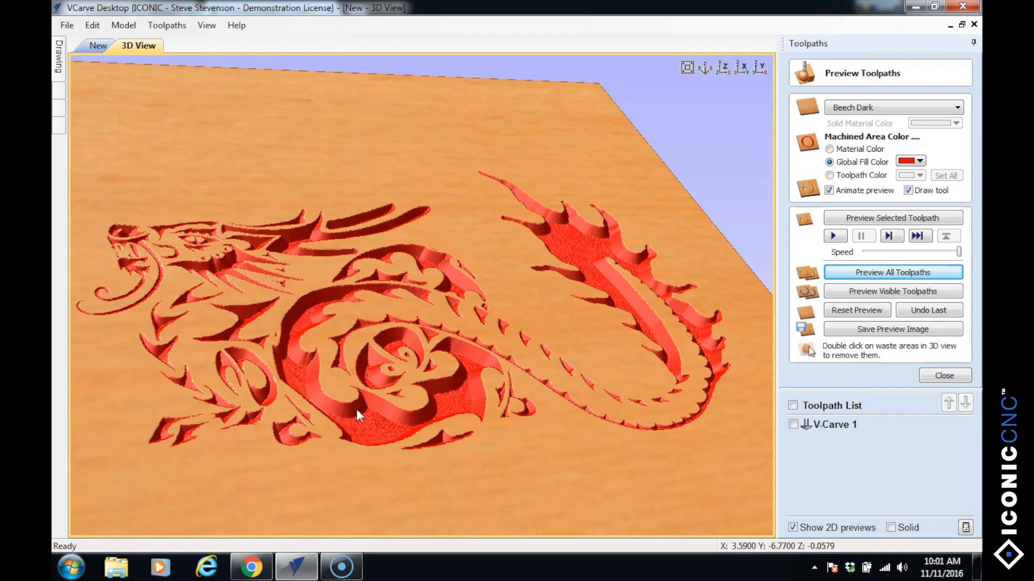
pyautogui.click(942, 380)
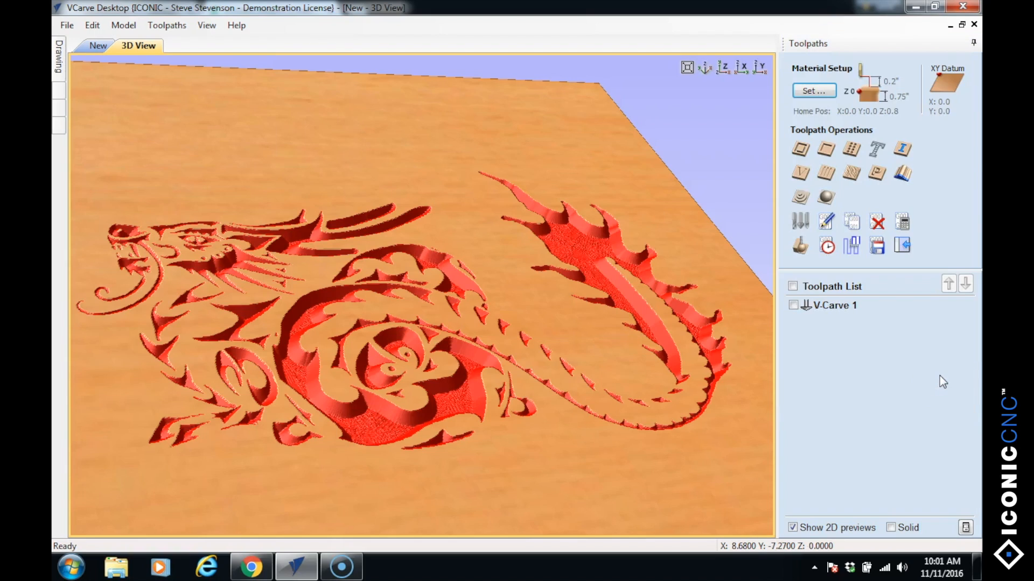
# Include the V-Carve 1 toolpath for saving and check the post processor list, keeping Geetech ATC (inch) (*.nc)
pyautogui.click(876, 248)
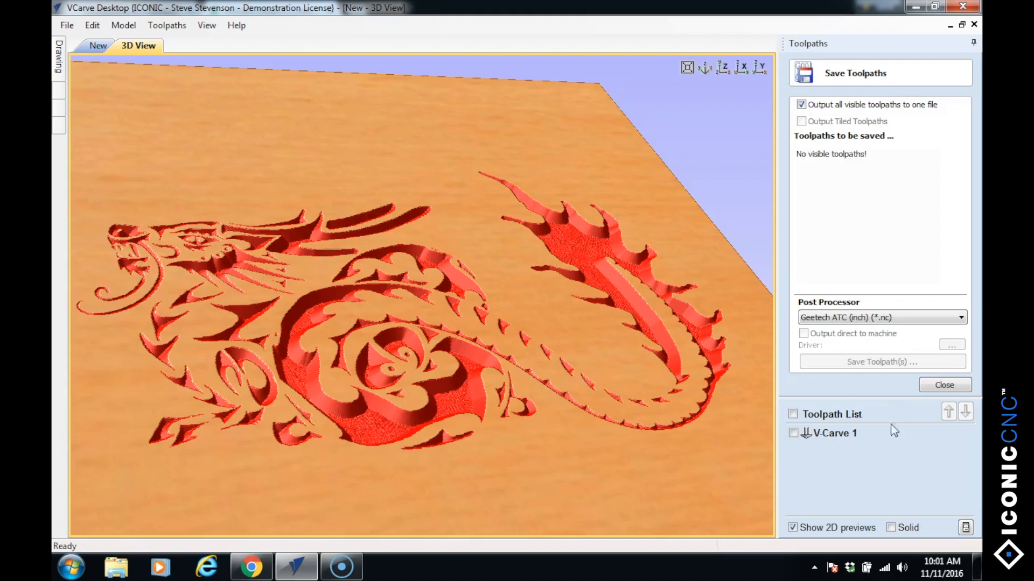
pyautogui.click(794, 433)
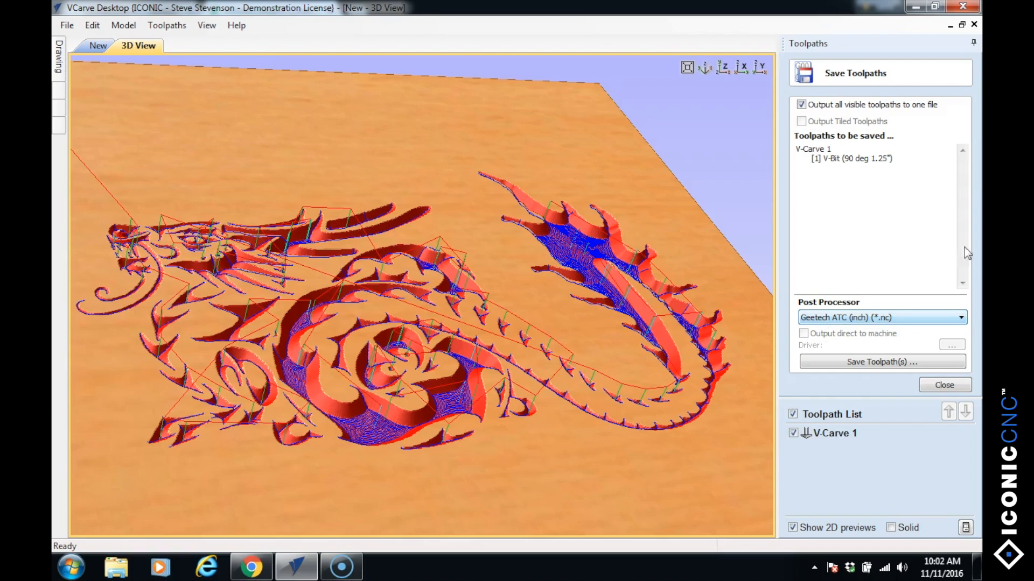
pyautogui.click(959, 317)
pyautogui.moveTo(960, 137); pyautogui.dragTo(978, 157)
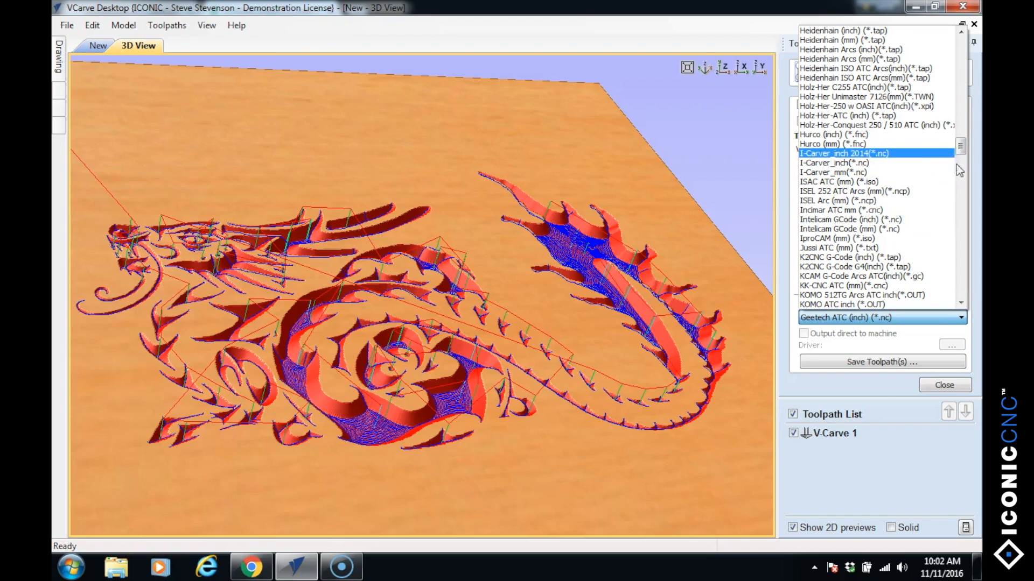
pyautogui.click(881, 389)
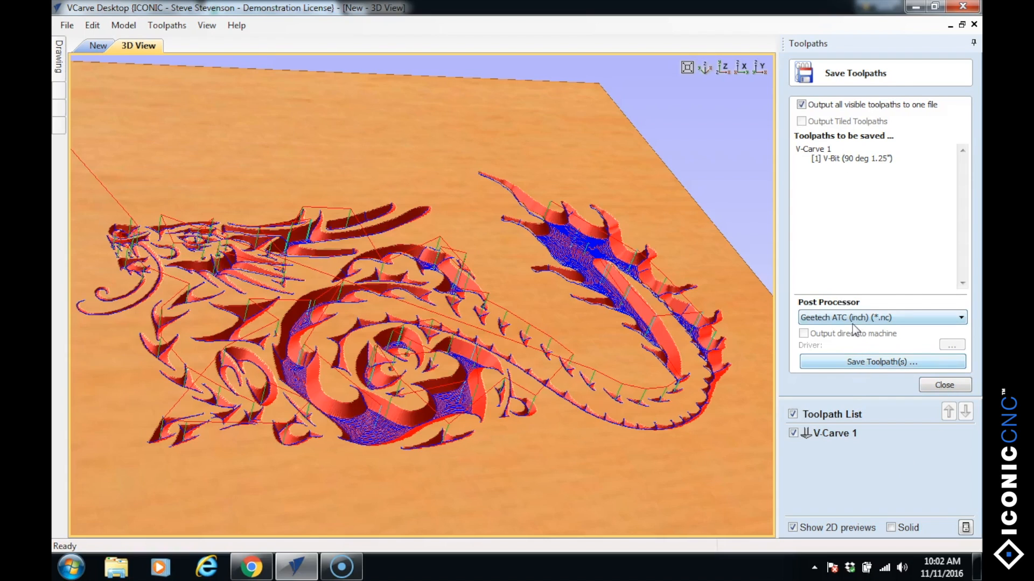
# Save the V-Carve 1 toolpath to the Desktop as dragon in Geetech ATC (inch) (*.nc) format
pyautogui.click(864, 364)
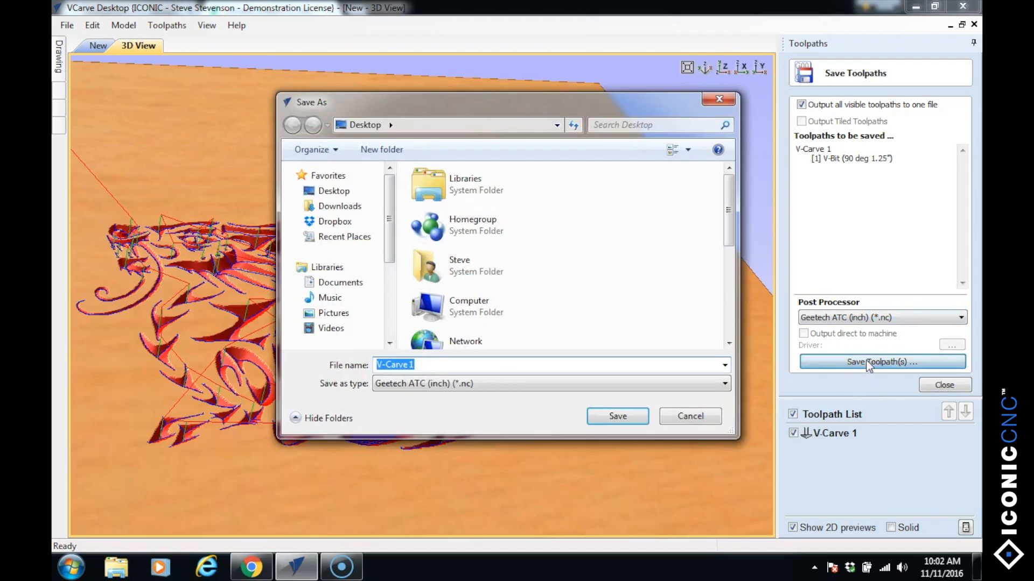
pyautogui.click(331, 192)
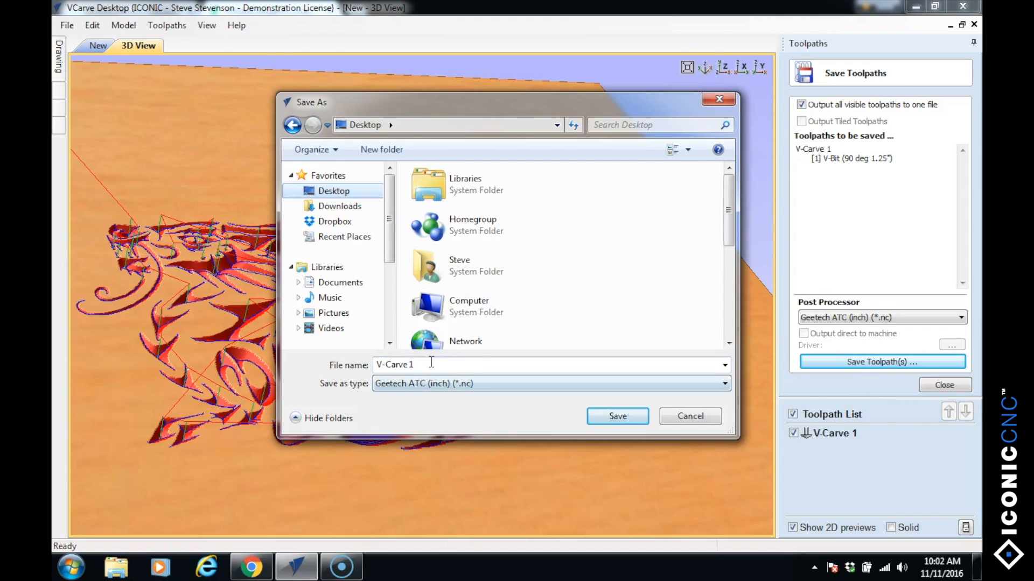
pyautogui.write('dragon')
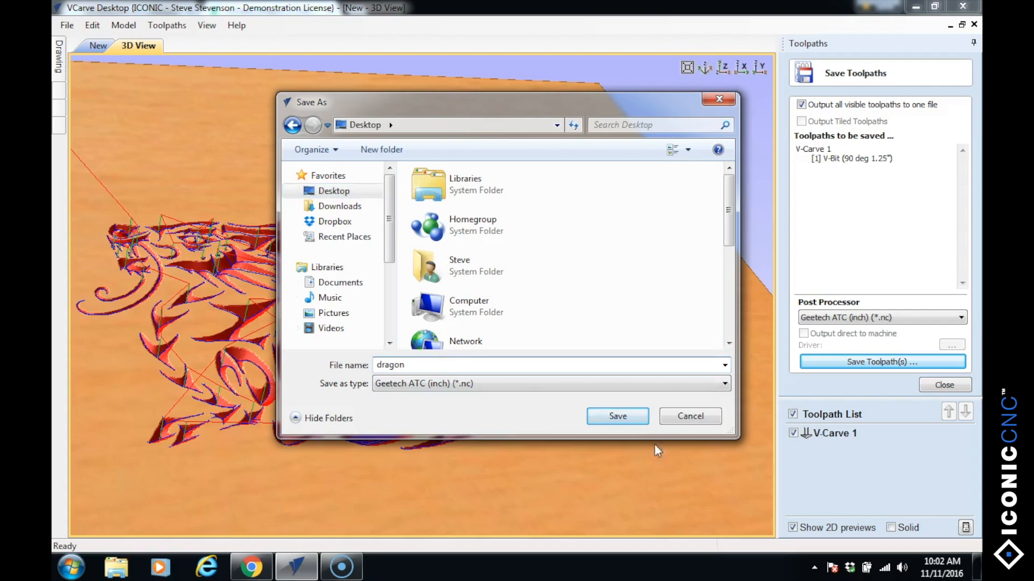
pyautogui.click(619, 416)
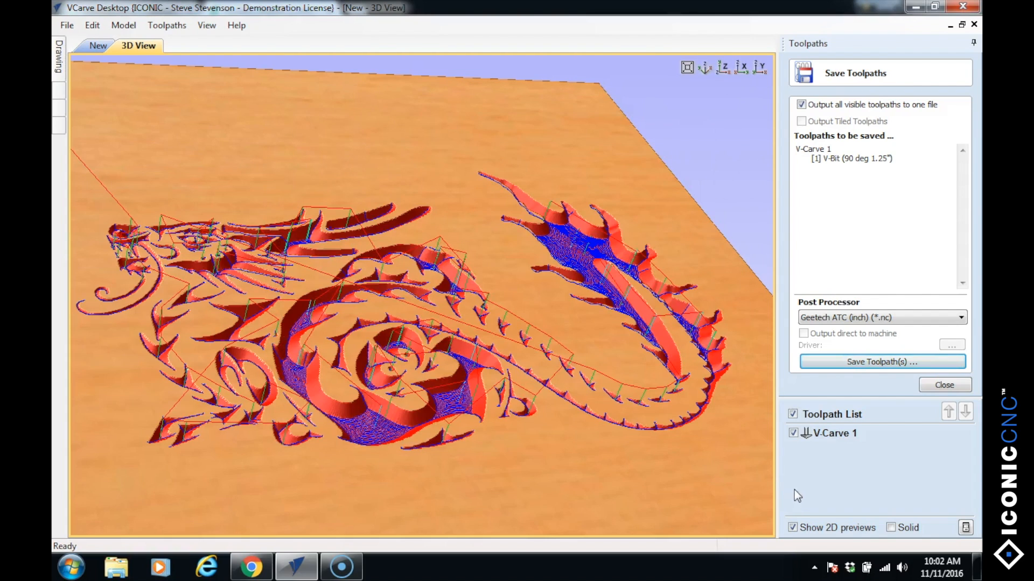